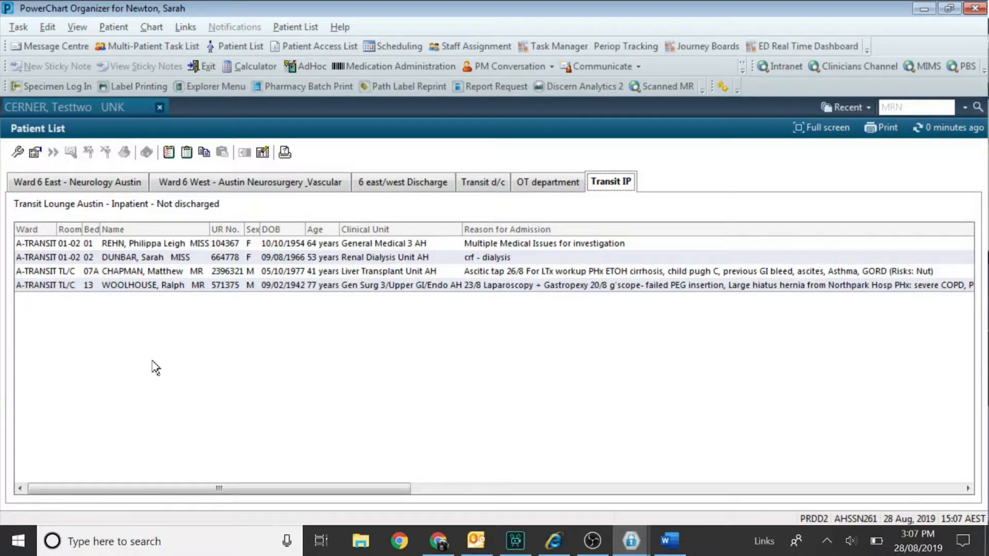
Start a new Location-type patient list from List Maintenance.
left_click(17, 153)
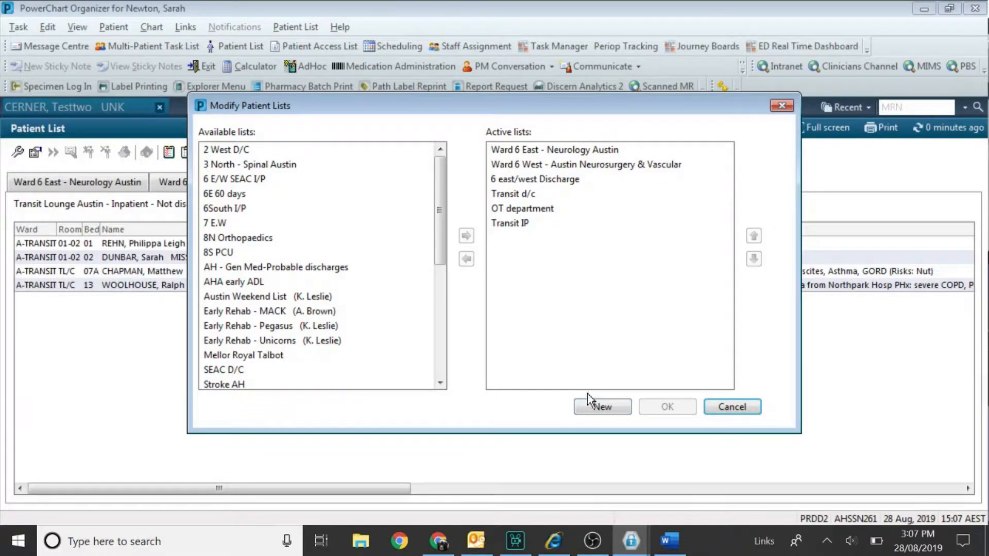
left_click(593, 412)
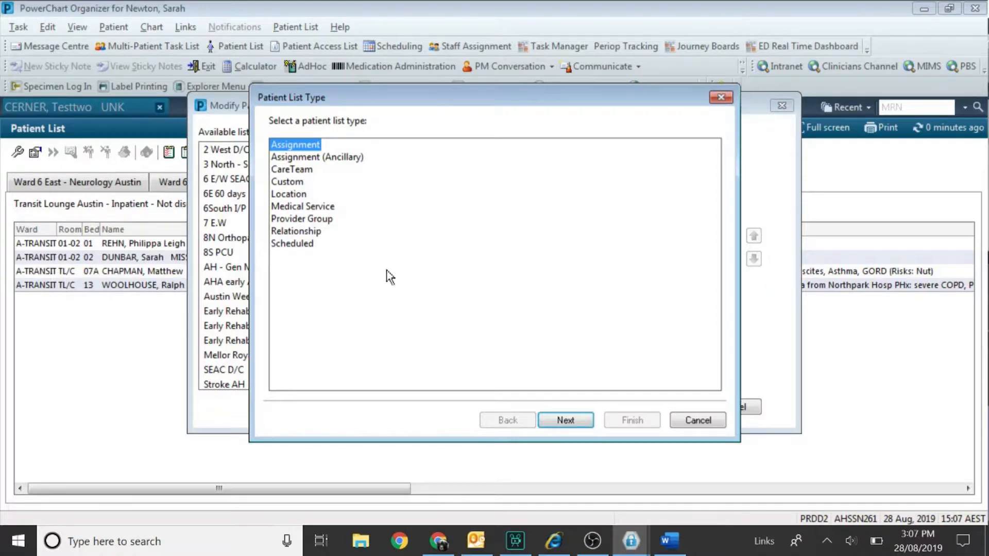
double_click(288, 194)
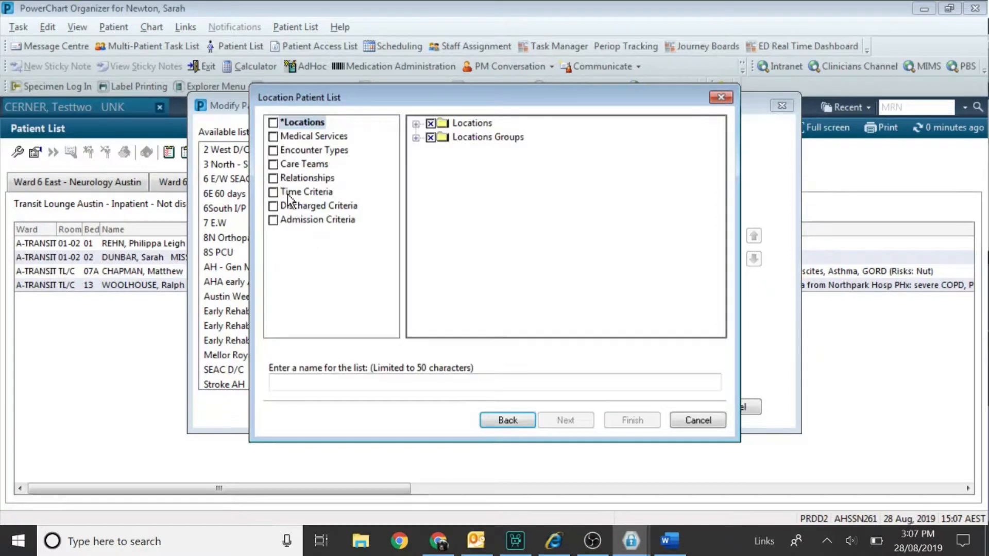
Tick Austin Hospital's Ward 2 West - Paediatrics as the list's location.
left_click(415, 123)
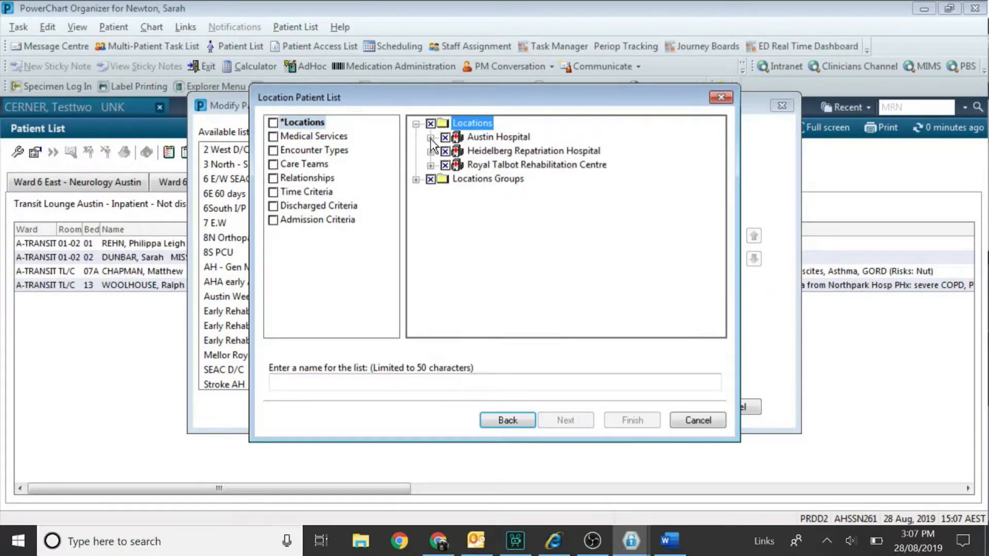
left_click(429, 138)
left_click(445, 151)
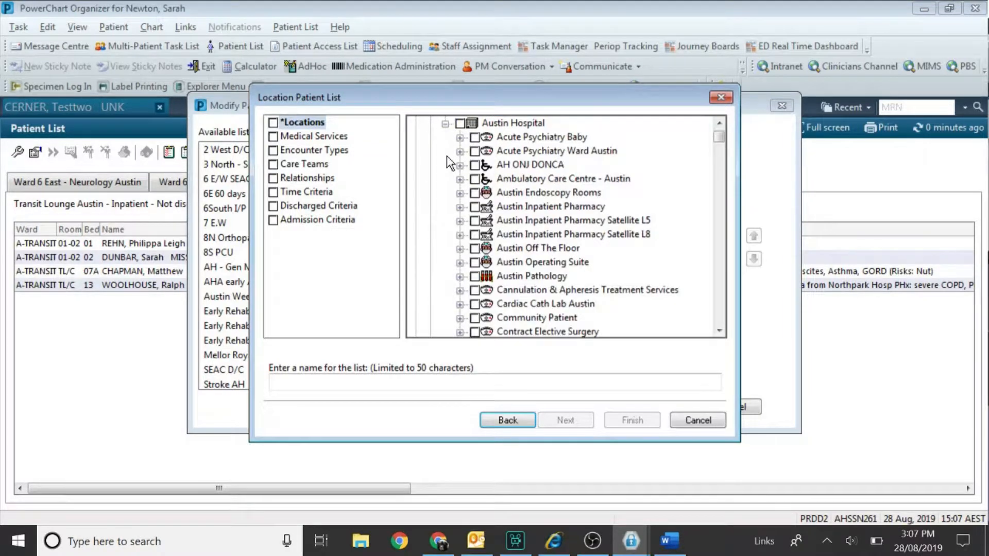
mouse_move(719, 143)
left_mouse_down()
mouse_move(718, 221)
mouse_move(727, 160)
left_mouse_up()
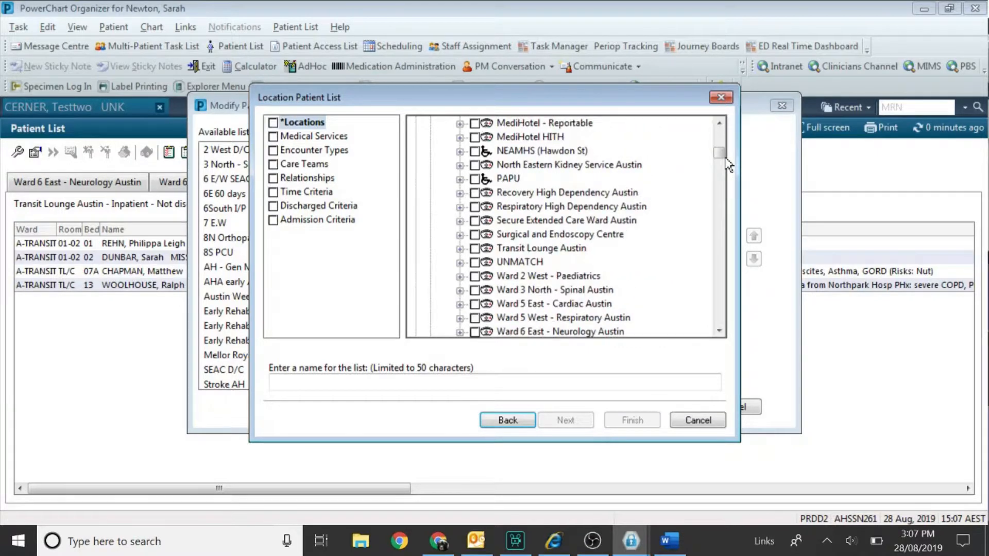
left_click(474, 276)
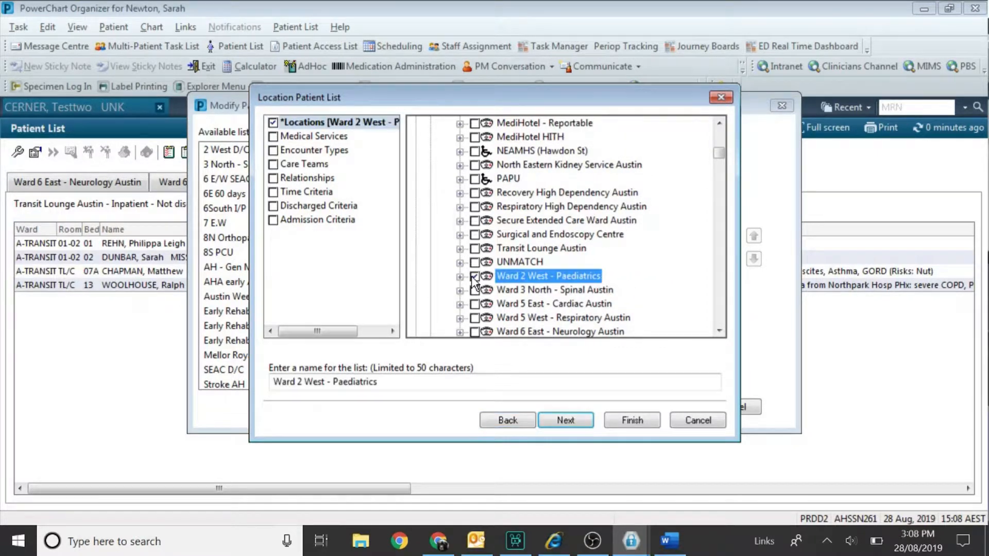
Limit the list to Inpatient, not-discharged patients, name it 2 West - Paediatrics I/P, and finish.
left_click(272, 153)
left_click(430, 165)
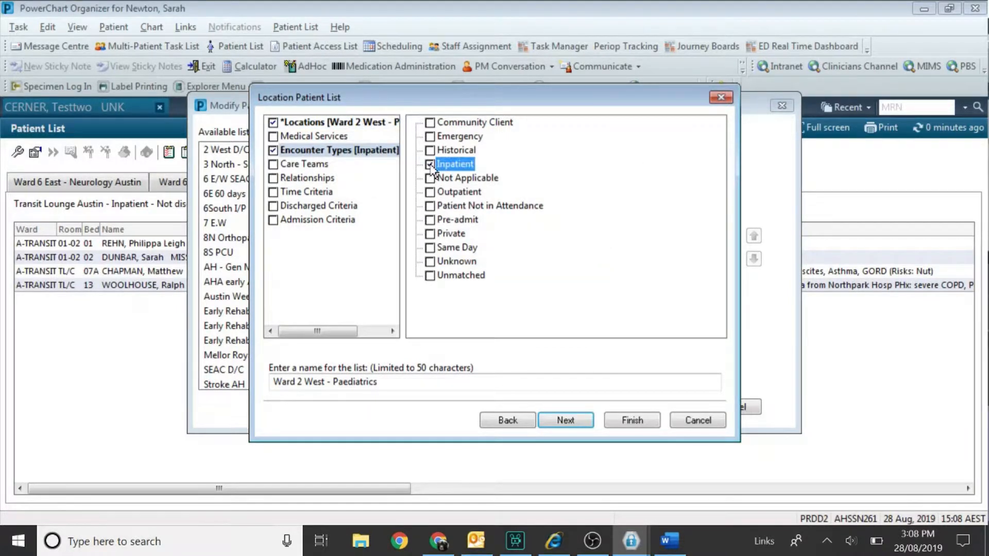
left_click(295, 382)
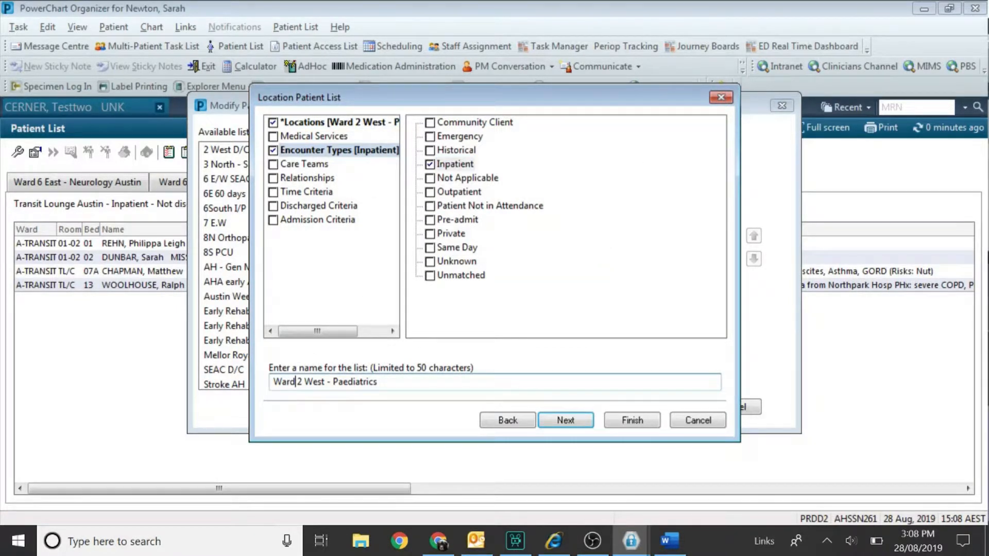
key("BackSpace")
key("BackSpace")
key("BackSpace")
key("BackSpace")
key("BackSpace")
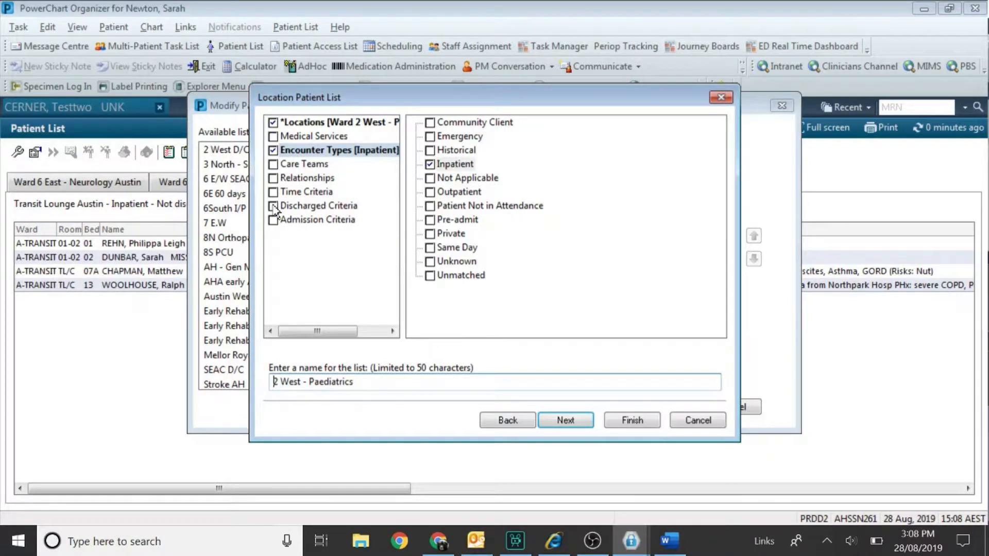
left_click(316, 206)
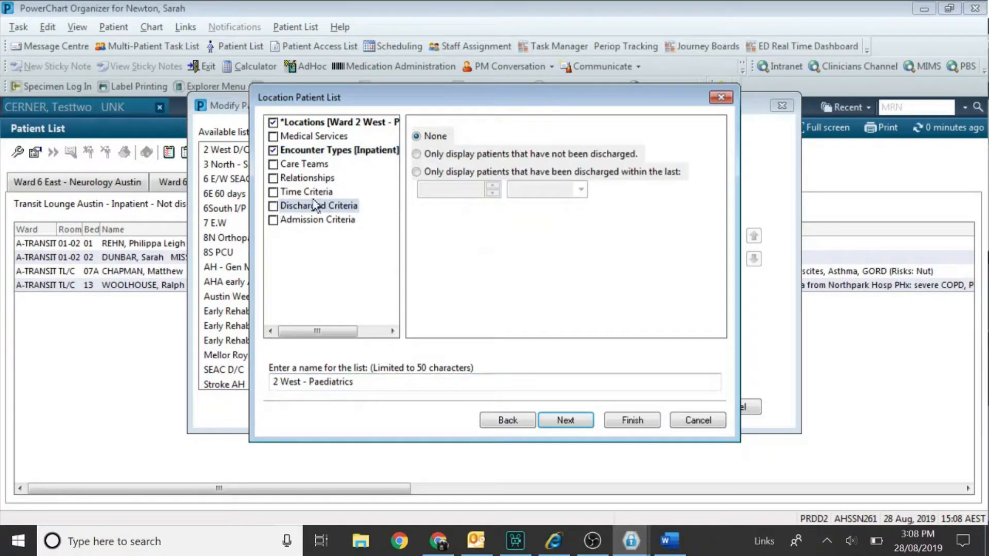
left_click(416, 154)
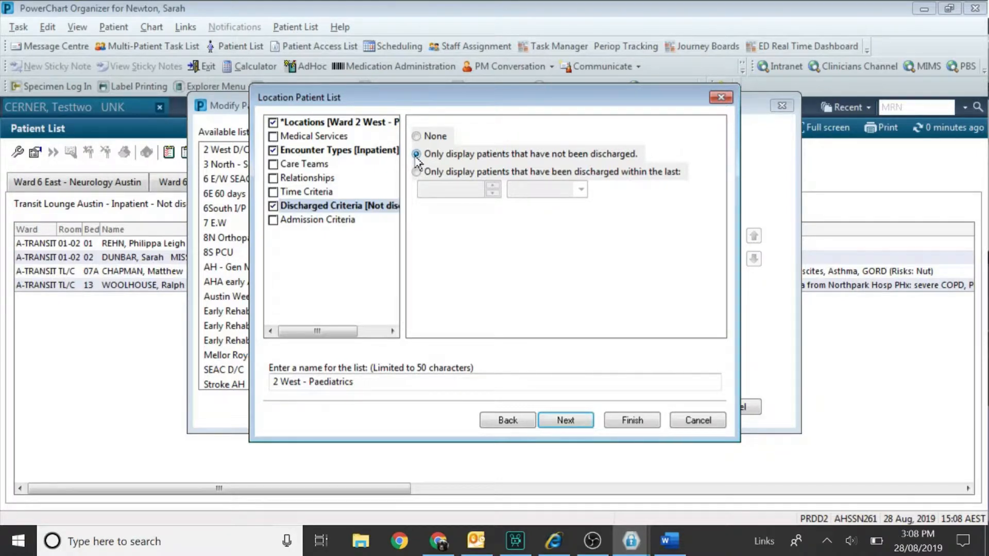
left_click(430, 381)
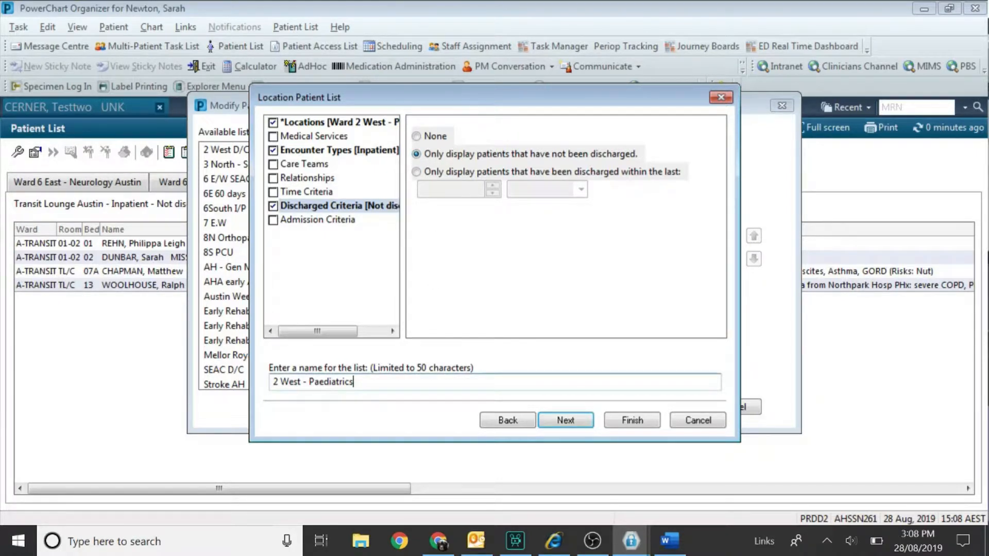
type("I/P")
left_click(618, 416)
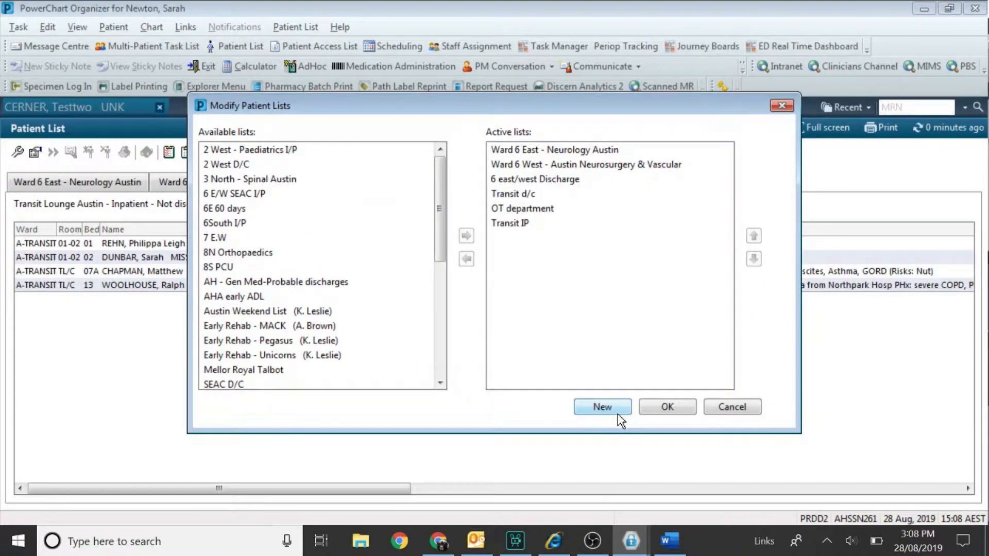
Start another new Location-type patient list.
left_click(608, 407)
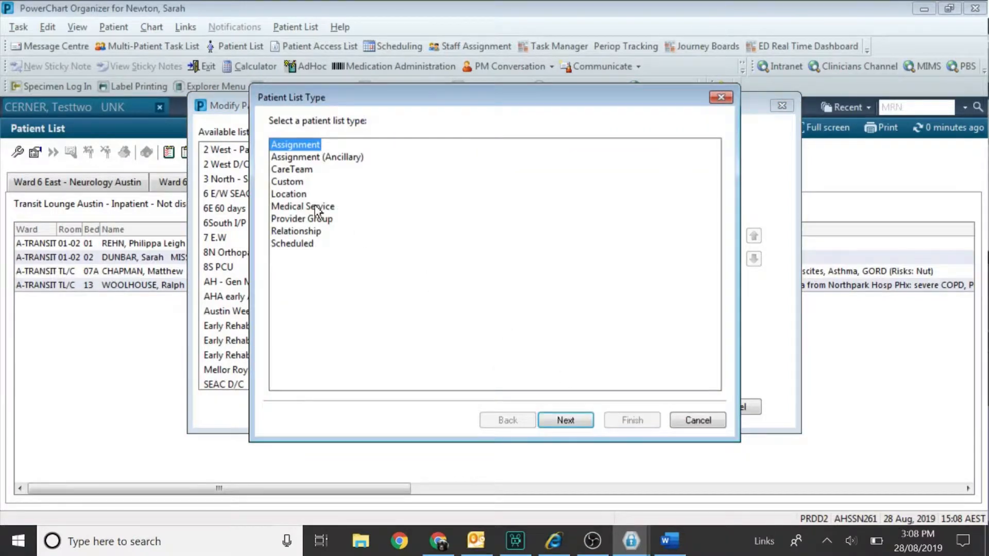
left_click(289, 195)
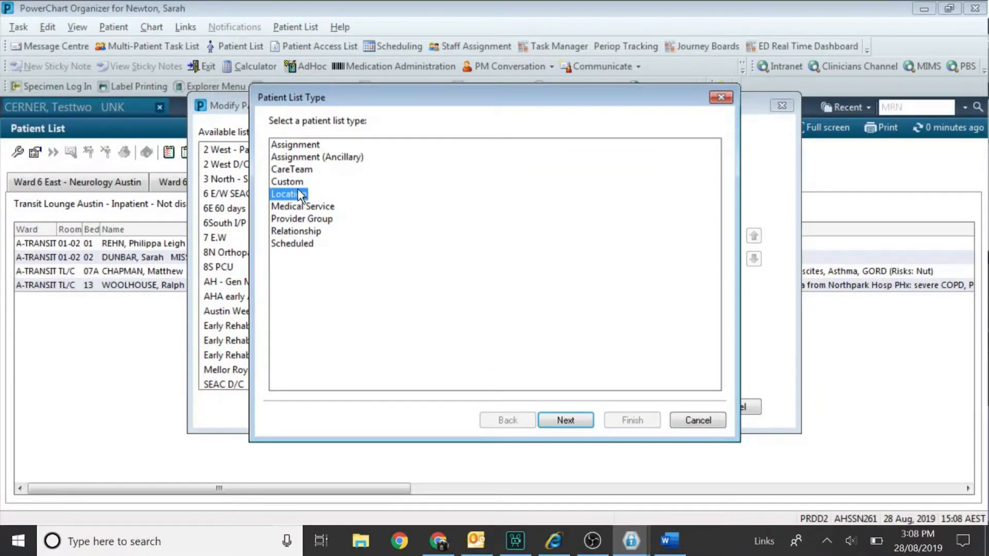
left_click(563, 417)
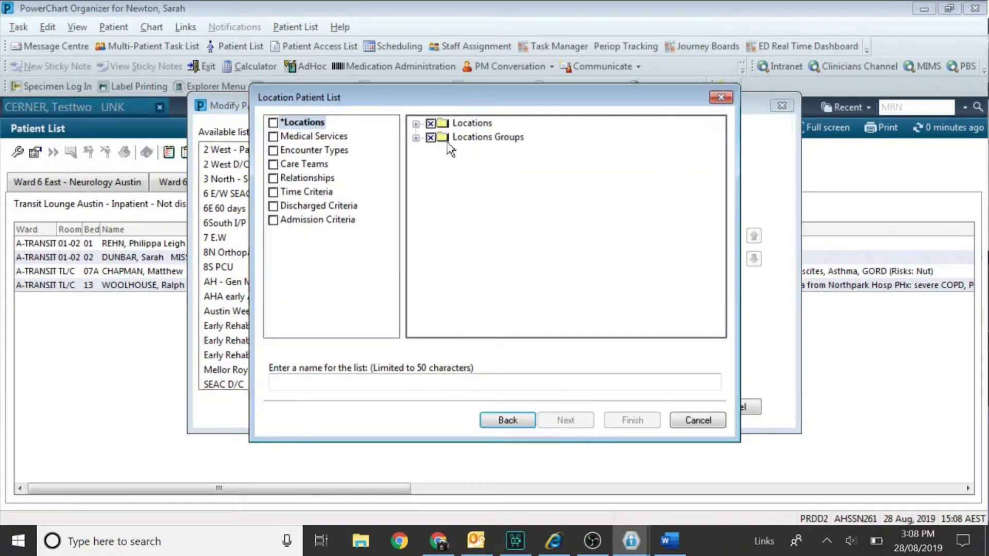
Tick Austin Hospital's Ward 2 West - Paediatrics as this list's location.
left_click(415, 124)
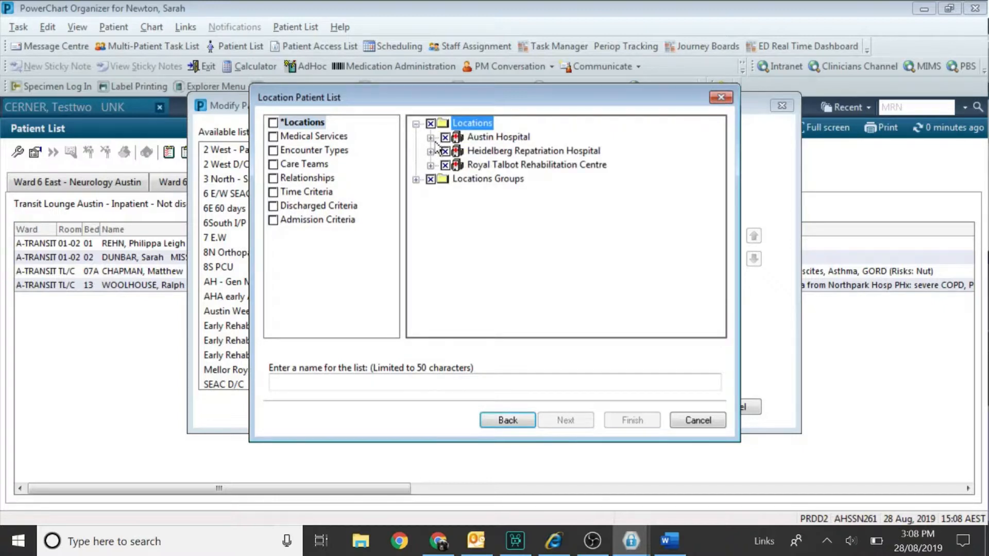
left_click(430, 138)
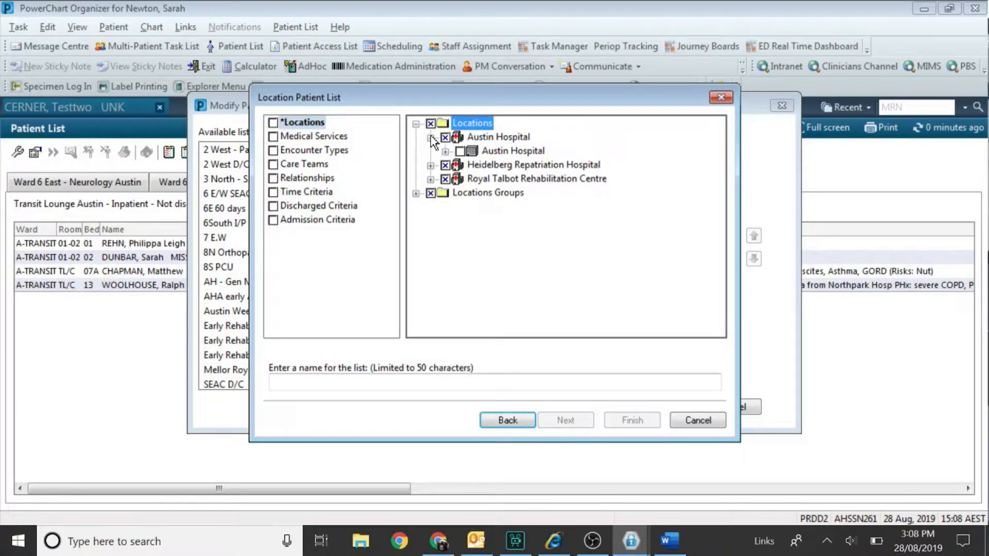
left_click(445, 151)
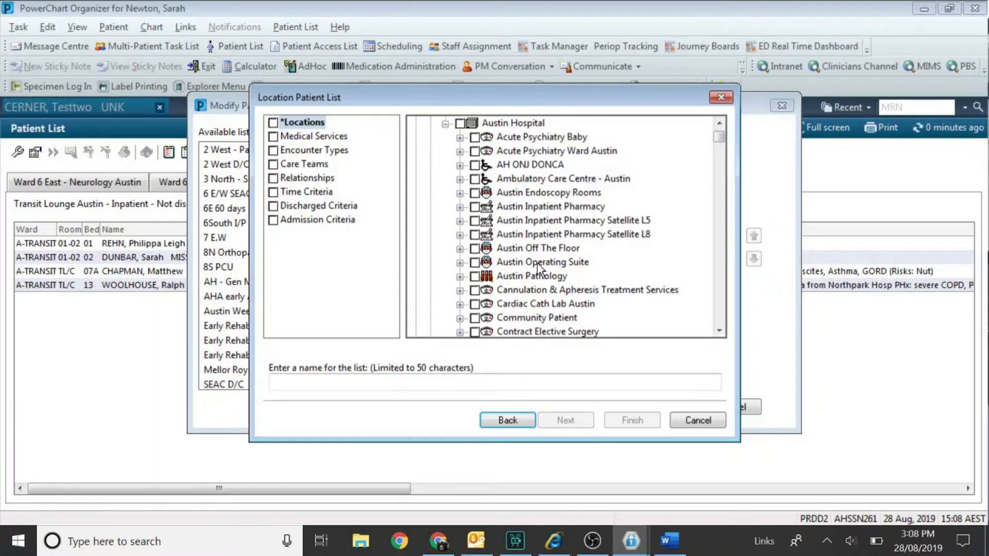
scroll(539, 269, "down", 13)
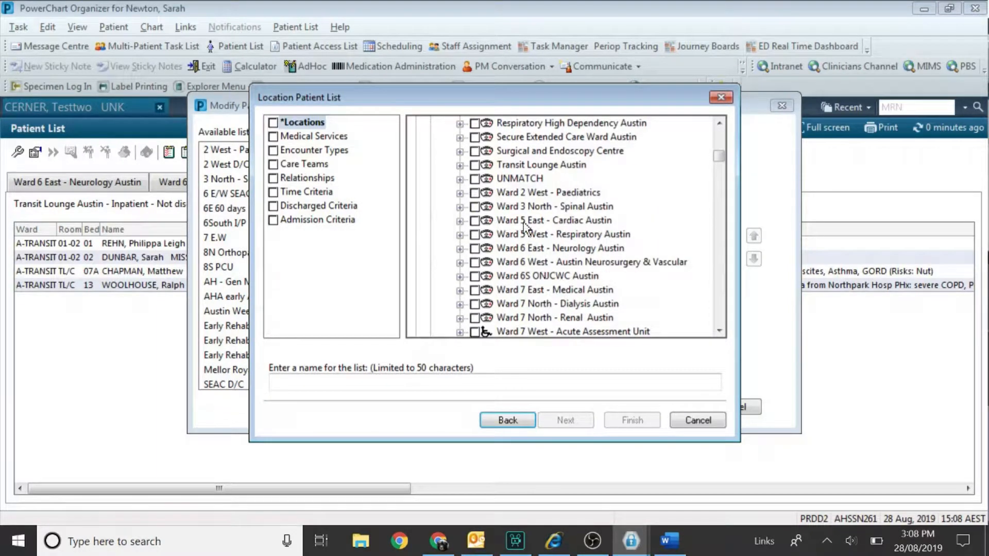
left_click(474, 193)
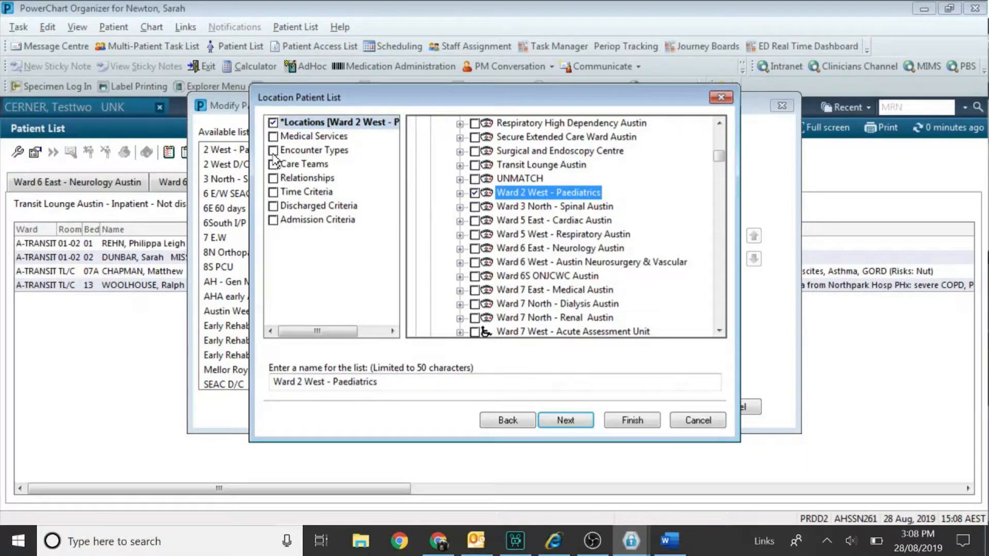
Limit the list to Inpatient encounters discharged within the last 1 Day(s).
left_click(276, 152)
left_click(431, 165)
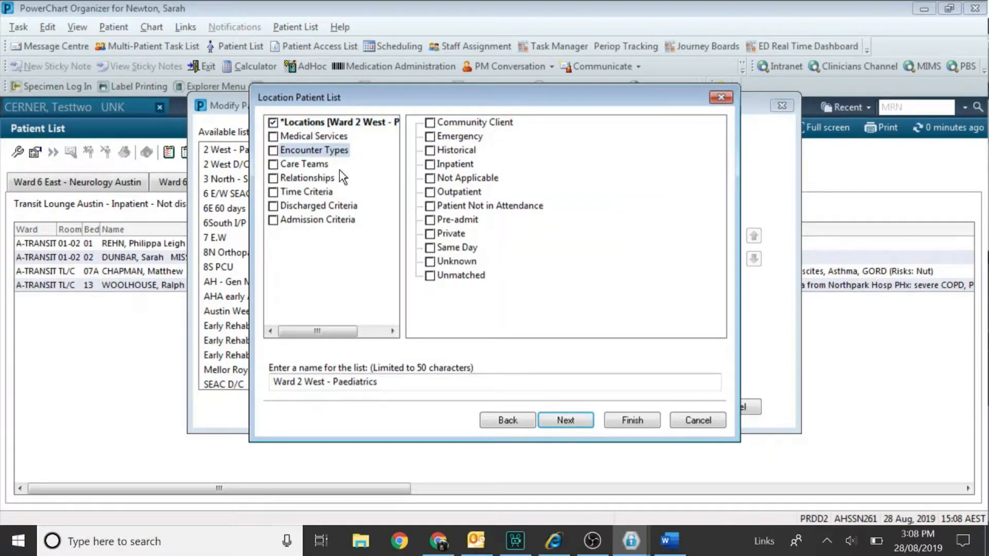
left_click(291, 207)
left_click(418, 173)
left_click(492, 185)
left_click(547, 195)
left_click(533, 206)
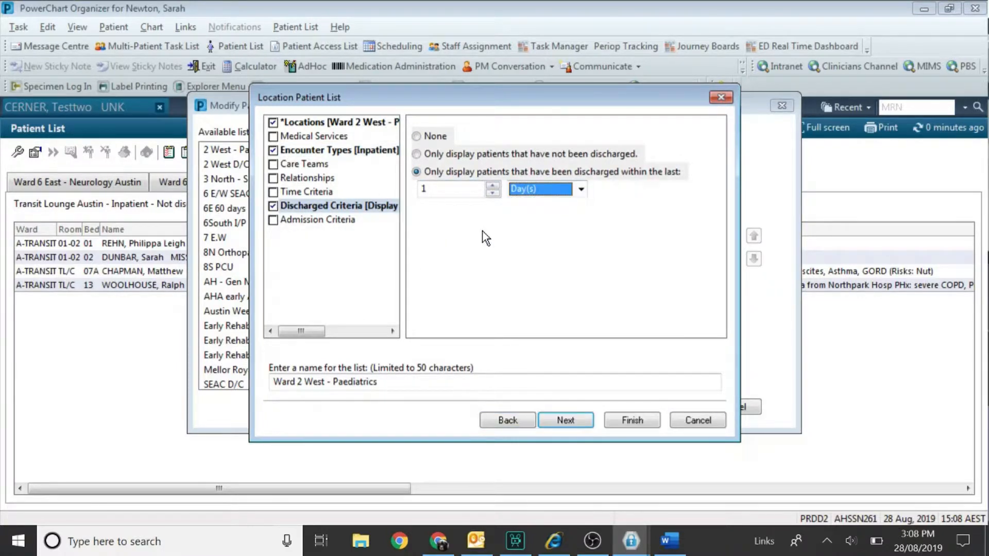
Rename the list to 2 West - Paediatrics D/C and finish creating it.
double_click(285, 381)
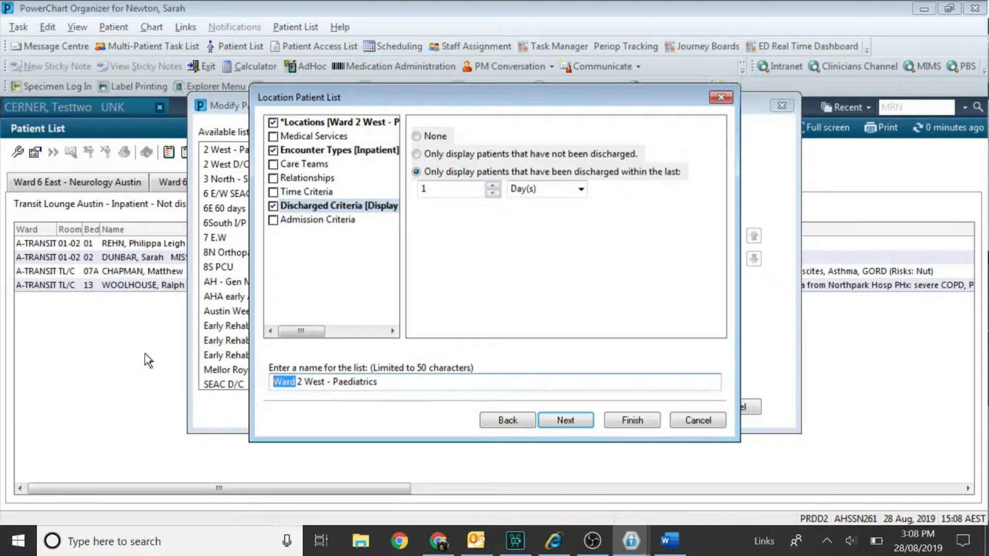
key("BackSpace")
key("Delete")
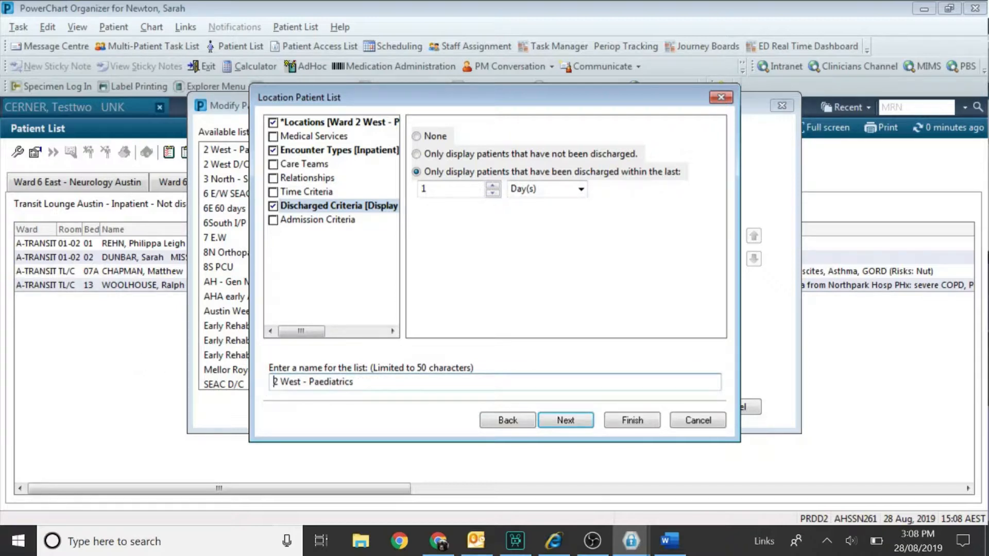
type("D/C")
left_click(626, 420)
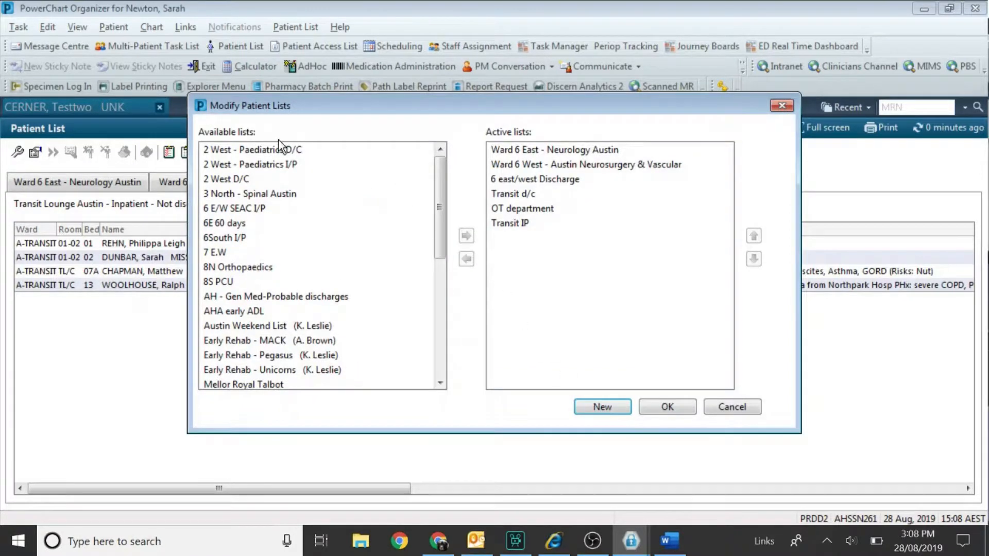
Move the 2 West - Paediatrics D/C and I/P lists into Active lists and confirm.
left_click(277, 151)
left_click(465, 235)
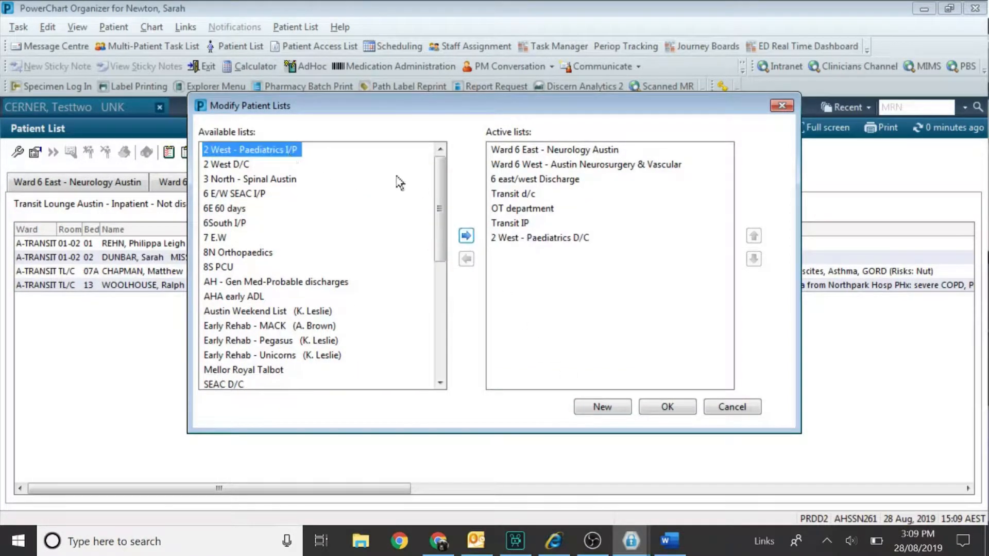
left_click(466, 236)
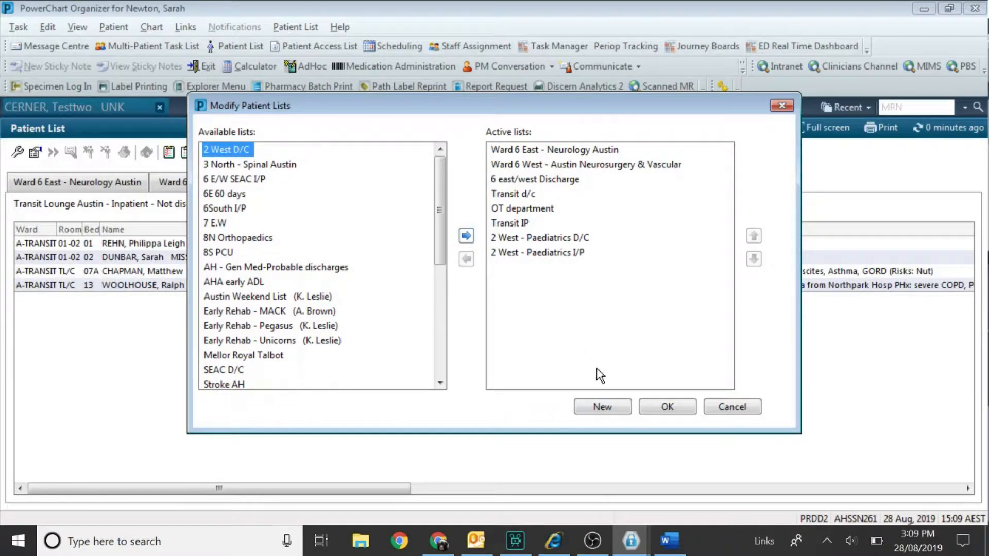
left_click(659, 406)
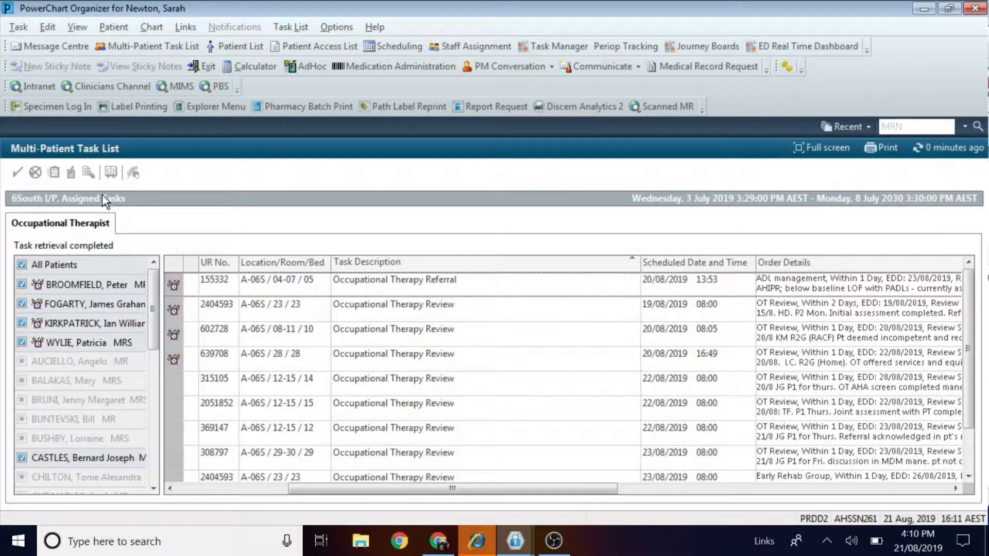
Open the task list's Customize Patient View properties and browse its patient lists.
right_click(102, 193)
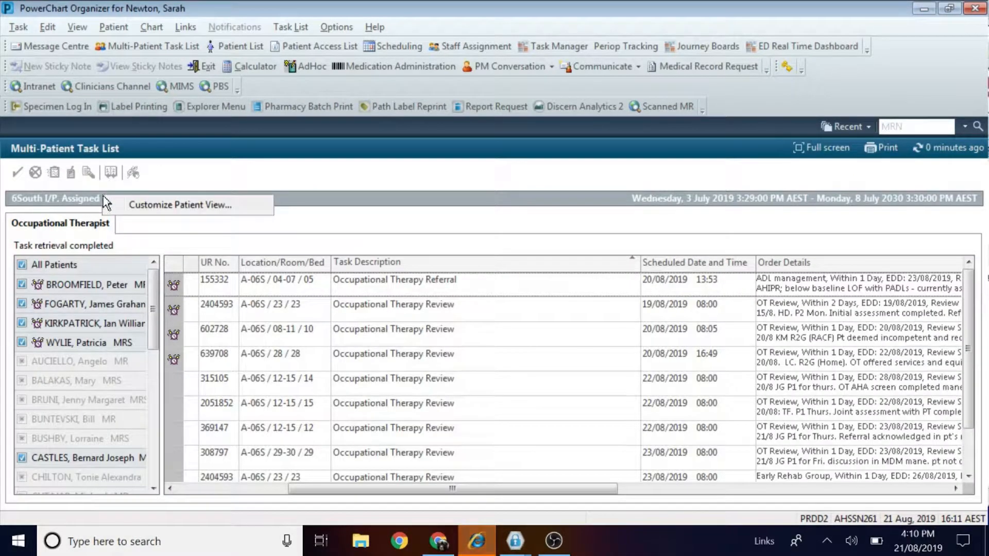
left_click(135, 200)
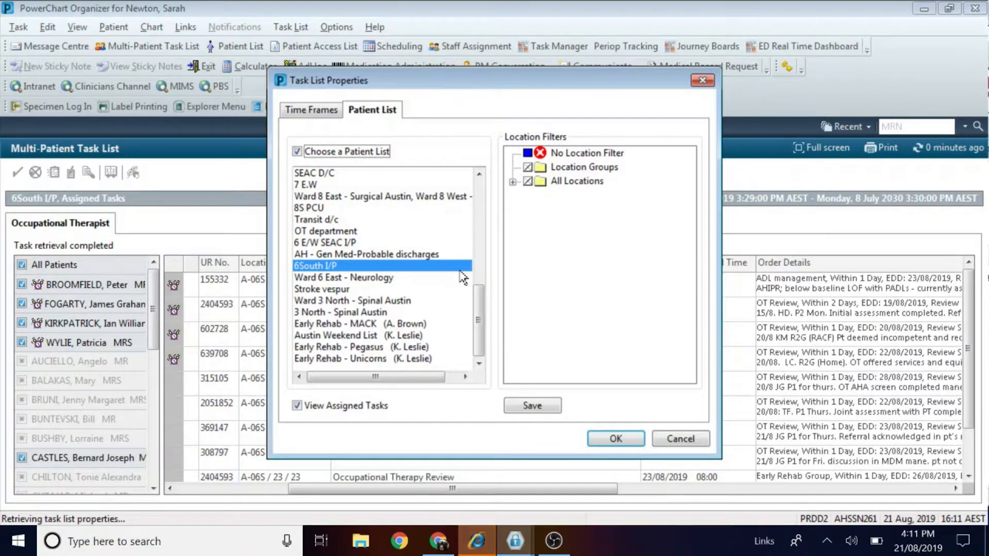
scroll(484, 263, "up", 2)
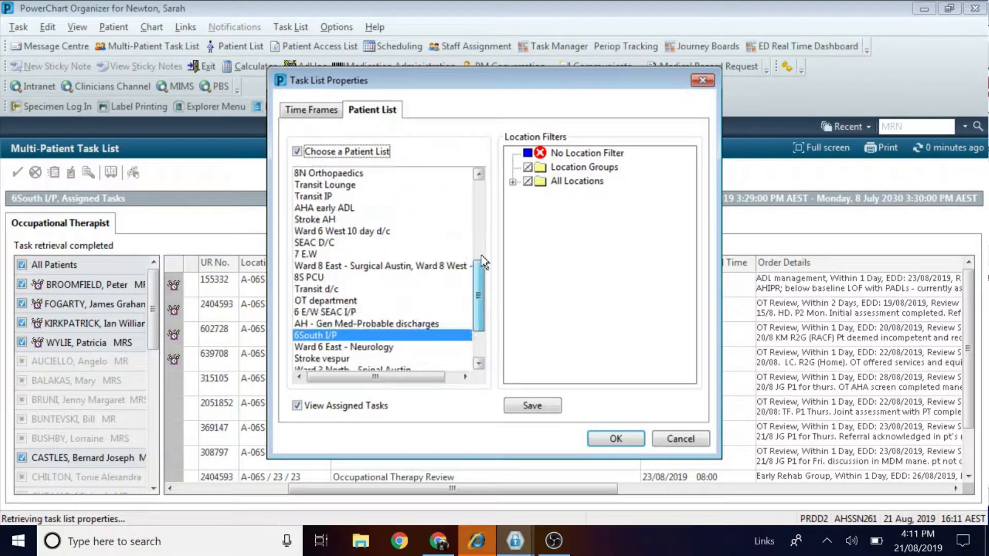
left_click_drag(484, 263, 483, 159)
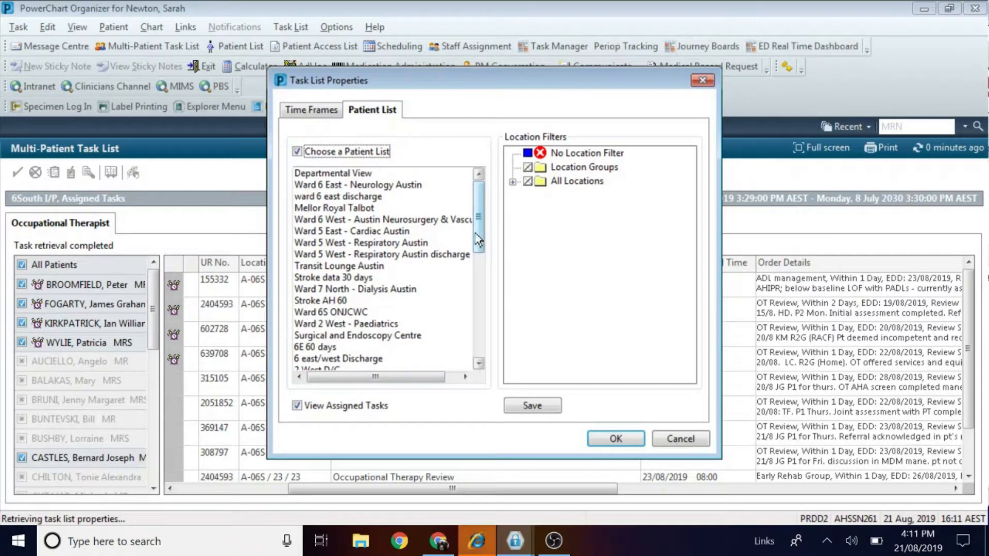
scroll(479, 239, "down", 3)
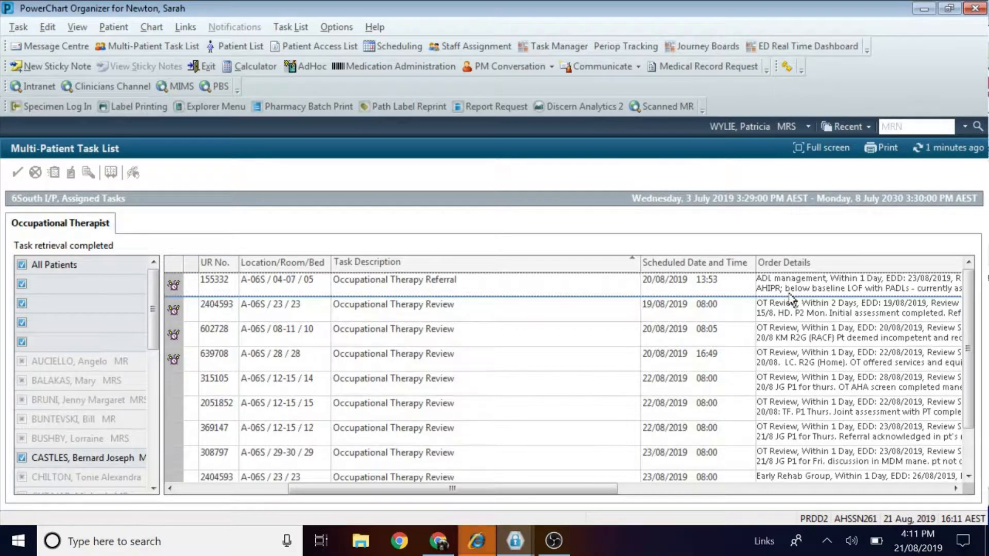
Open the Occupational Therapy Referral task's patient chart on the Orders/Medications page.
mouse_move(792, 298)
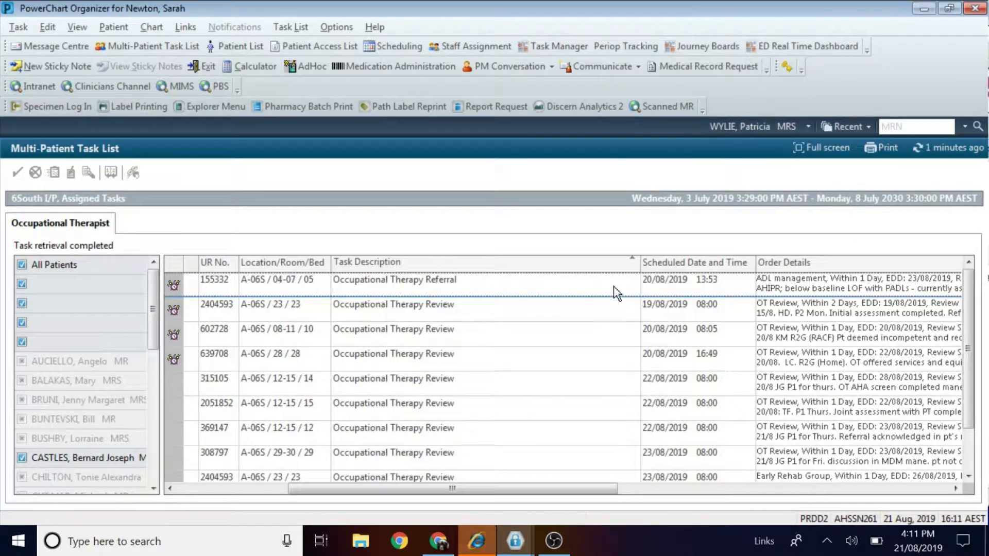
right_click(576, 282)
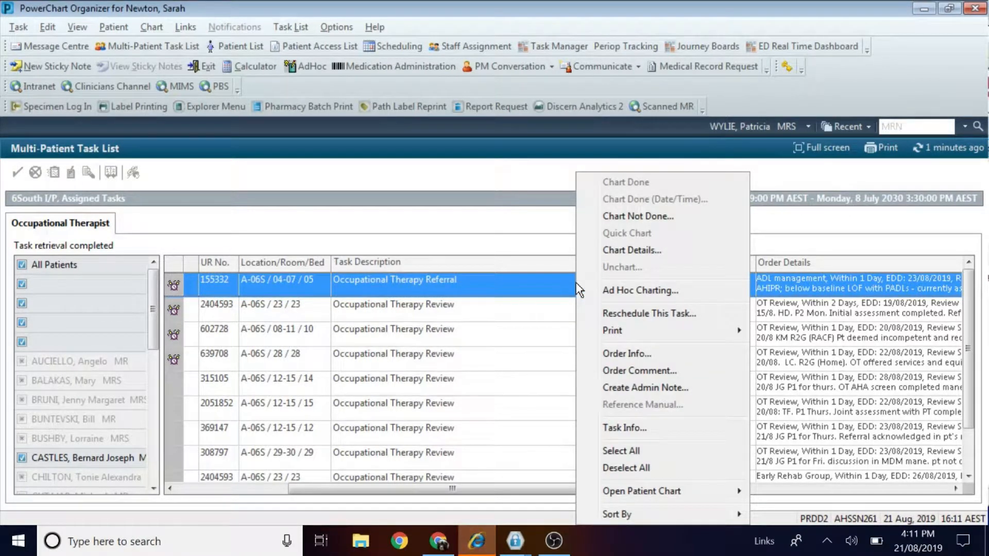
mouse_move(650, 495)
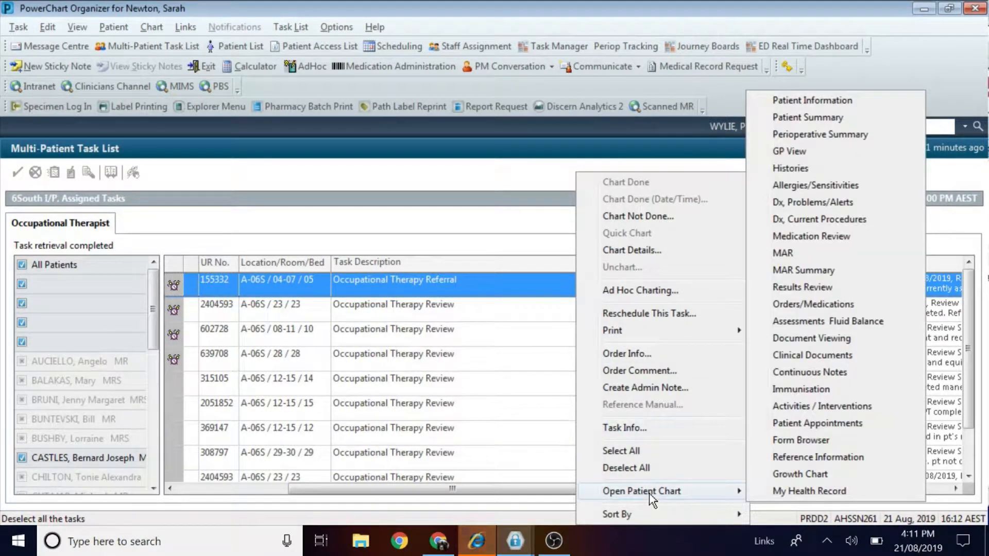
left_click(794, 305)
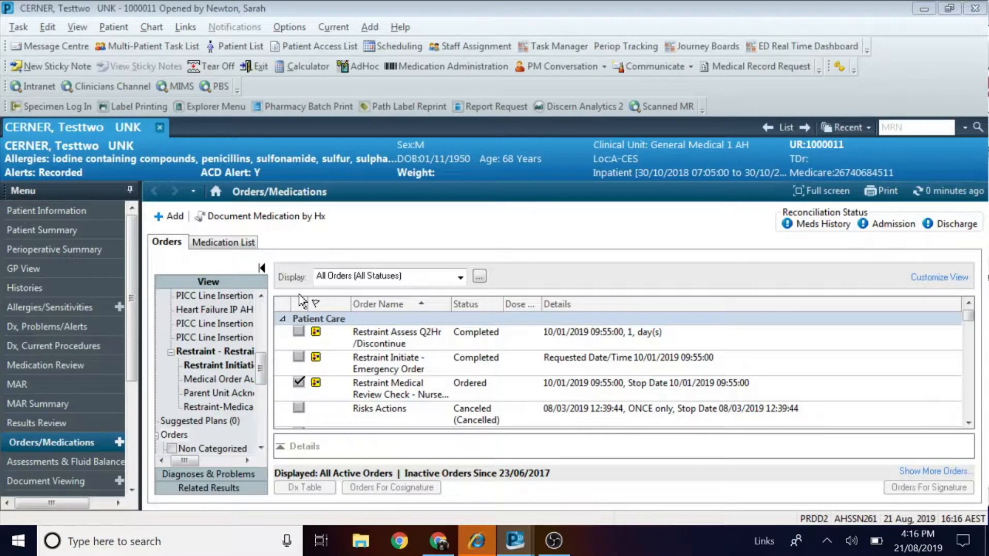
Add the Occupational Therapy Review (OT Use Only) order via Inpatient Referrals > Reviews (Allied Health Only).
left_click(166, 217)
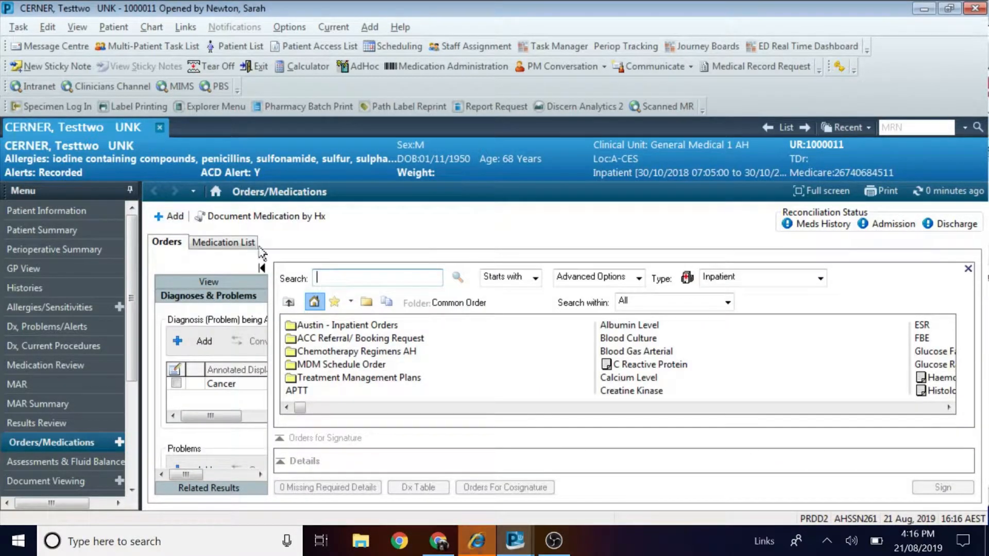
left_click(345, 324)
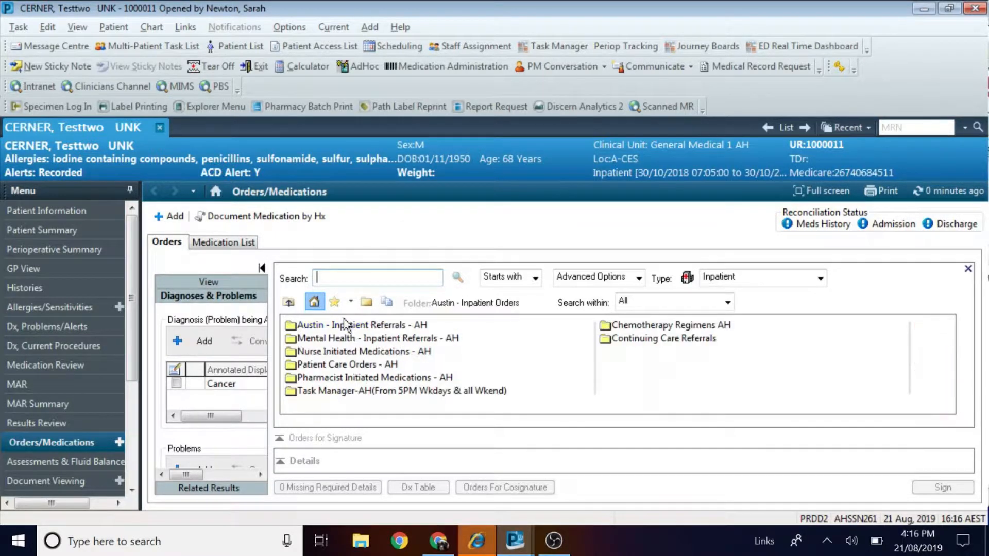
left_click(343, 326)
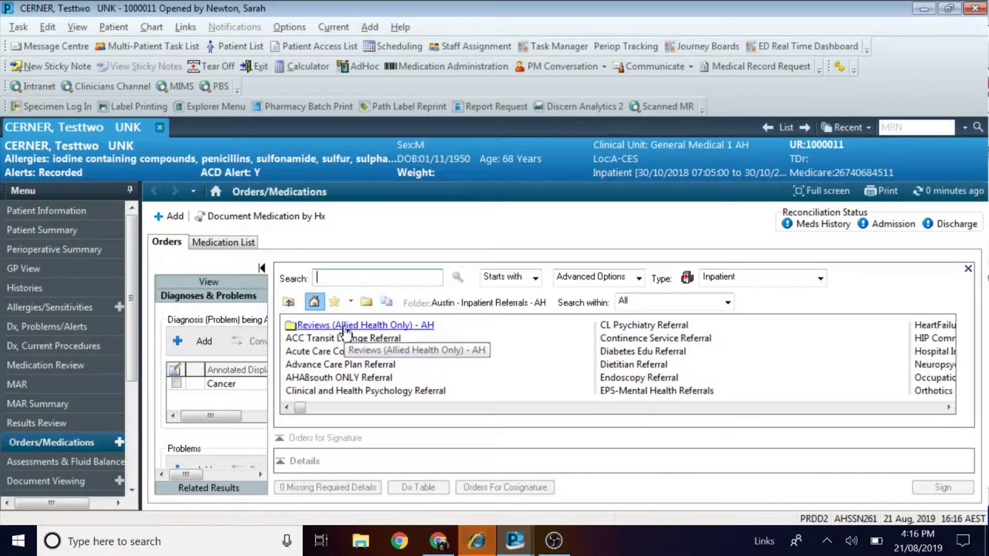
left_click(342, 325)
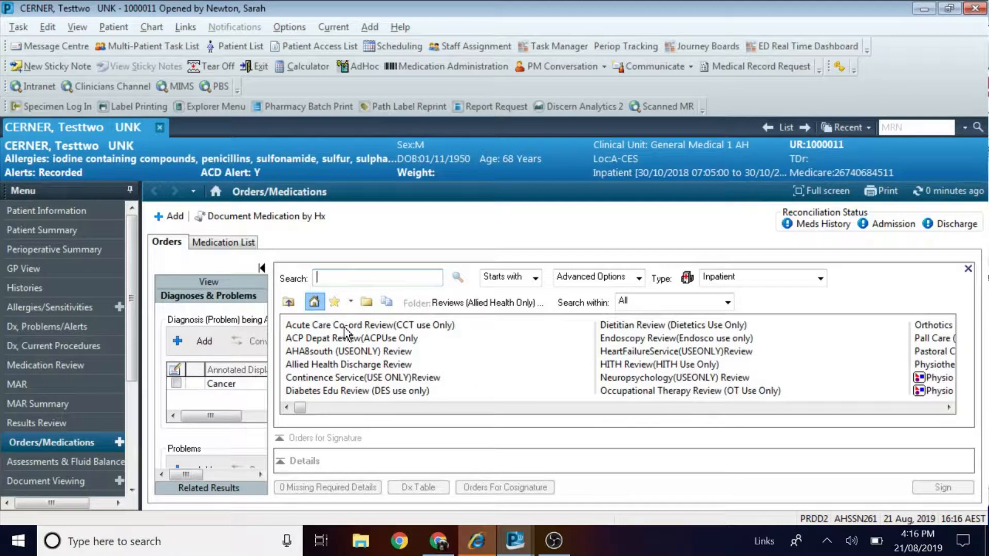
left_click(733, 392)
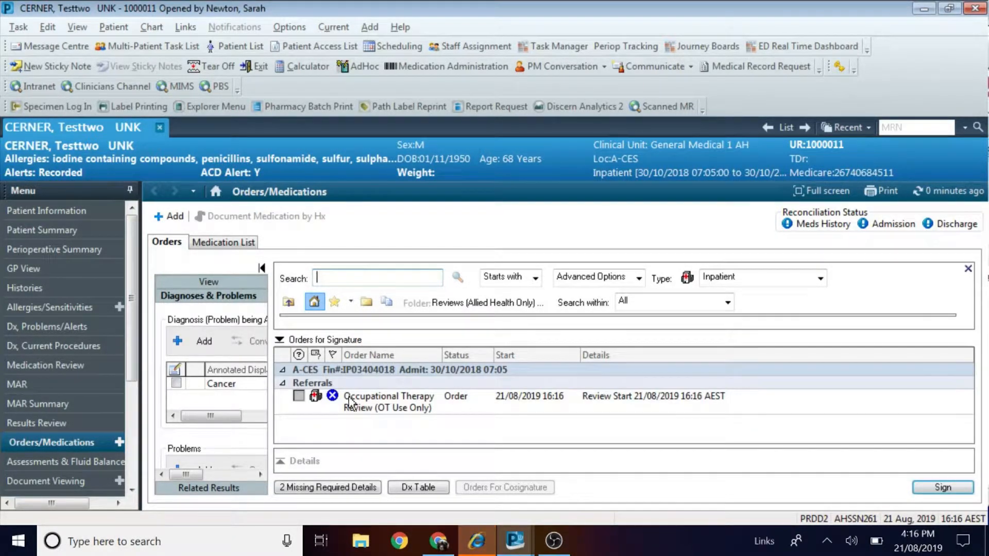
Set the OT order's Reasons for Review to OT Review.
left_click(350, 399)
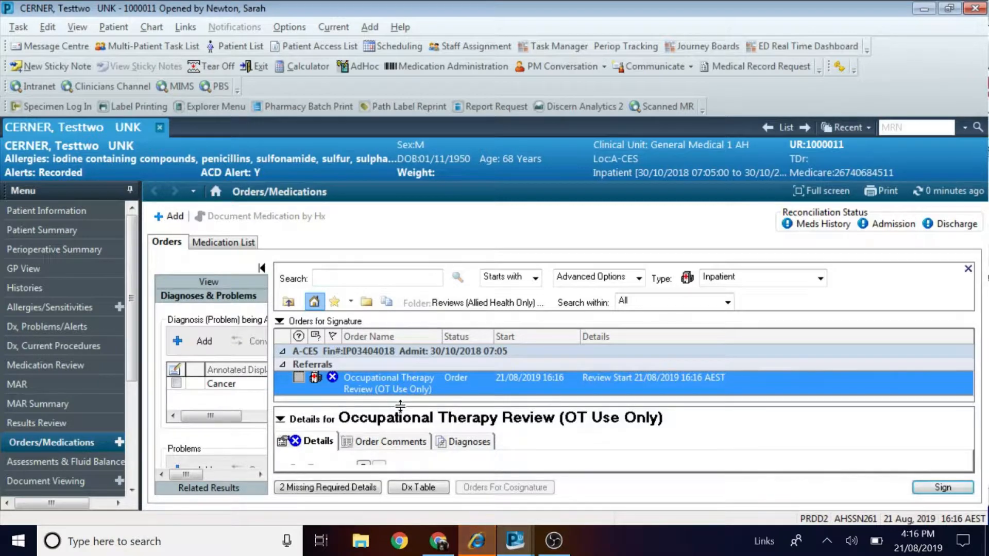
left_click(386, 441)
left_click(318, 386)
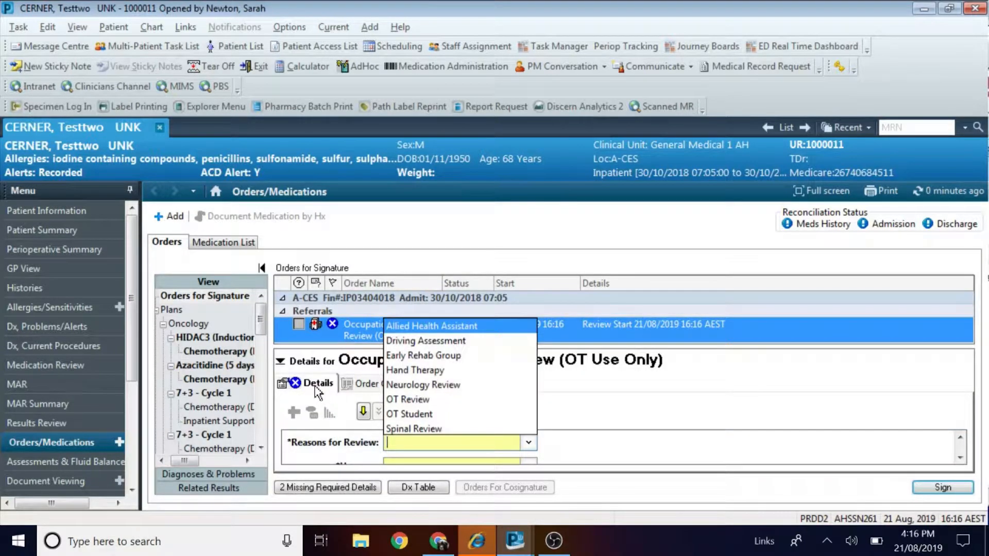
left_click(419, 402)
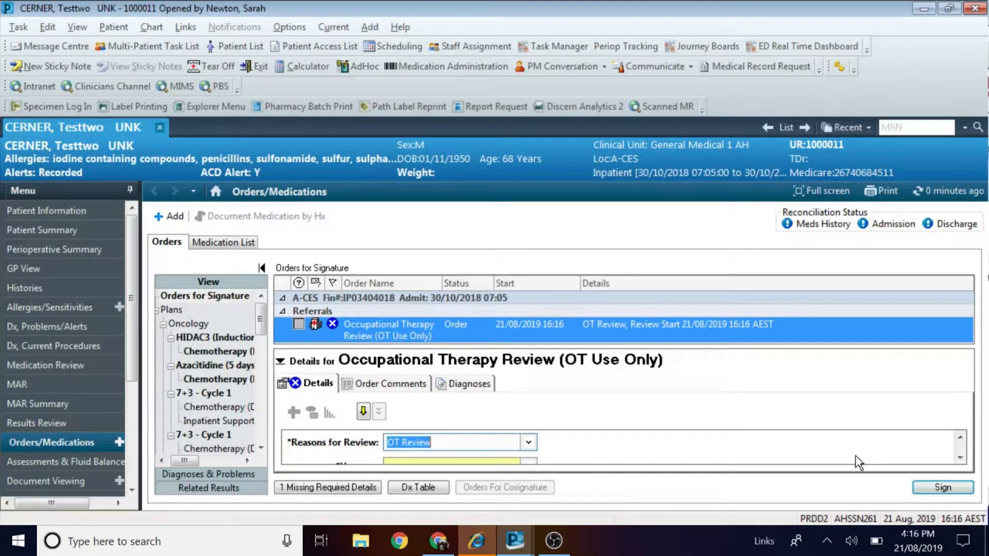
left_click(960, 457)
left_click(959, 457)
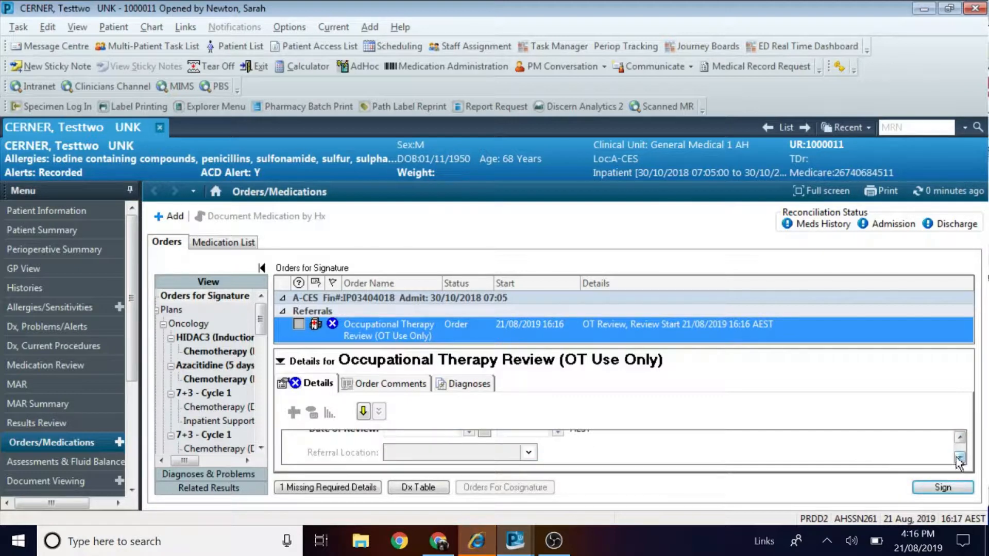
left_click(959, 437)
left_click(959, 440)
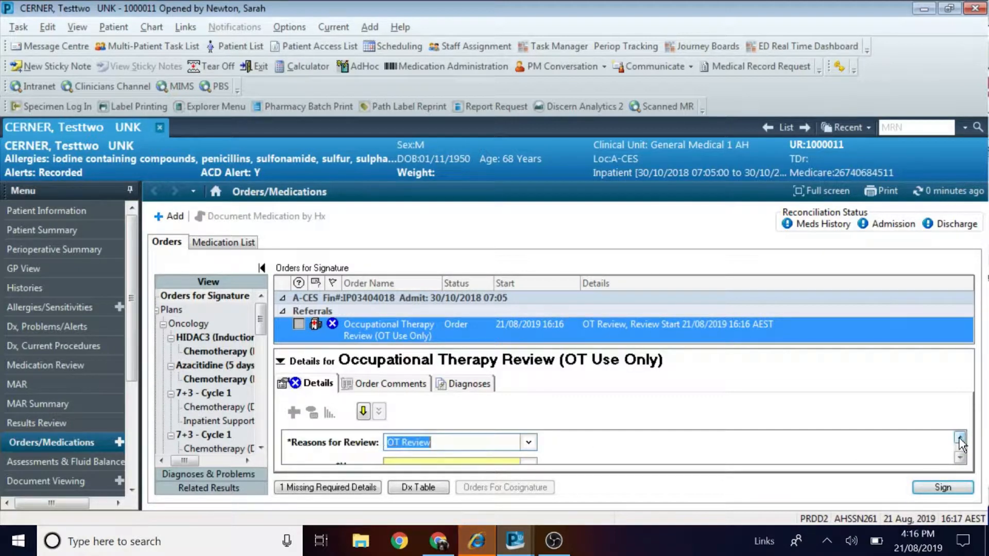
Set urgency to Within 1 Day and the review date to 22/08/2019 at 0800.
left_click(529, 457)
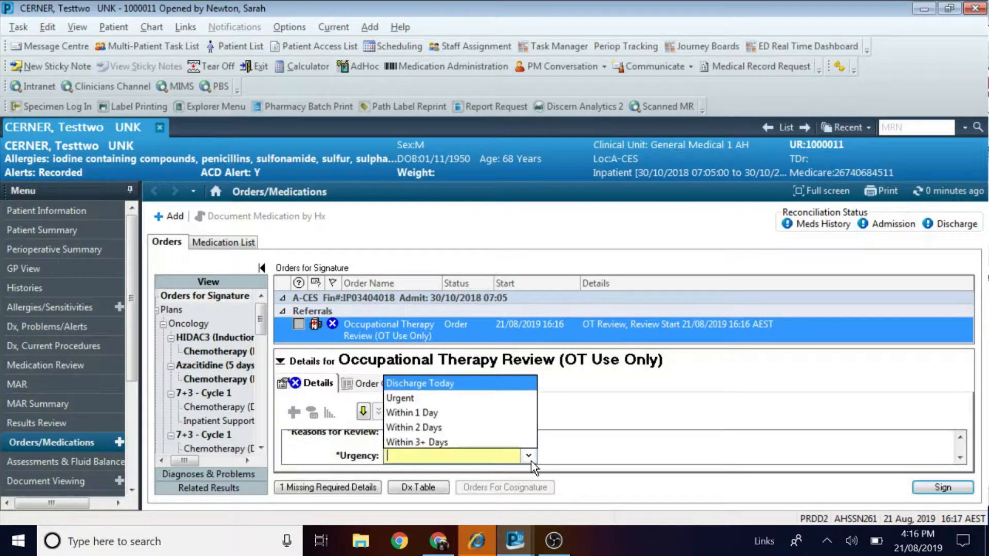
left_click(441, 412)
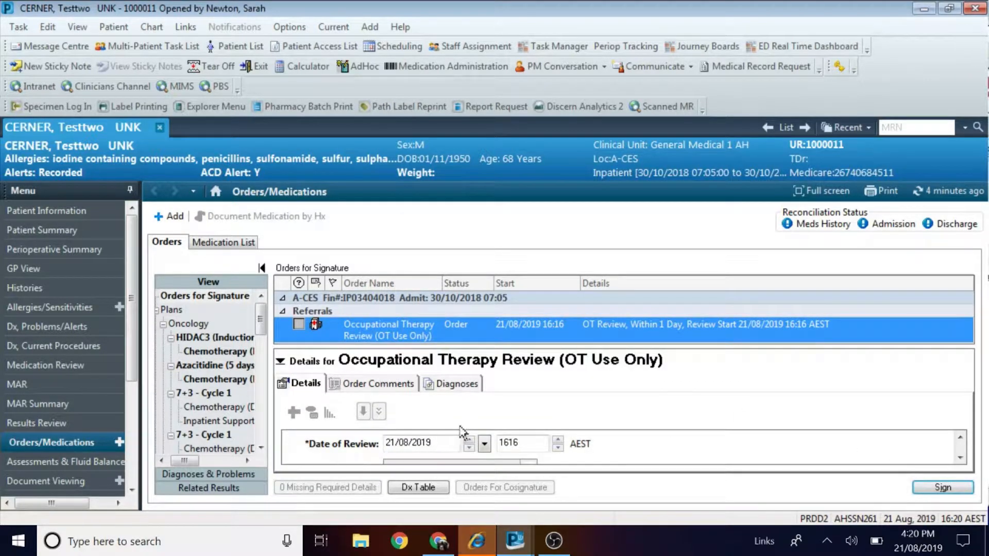
left_click(469, 439)
left_click(522, 443)
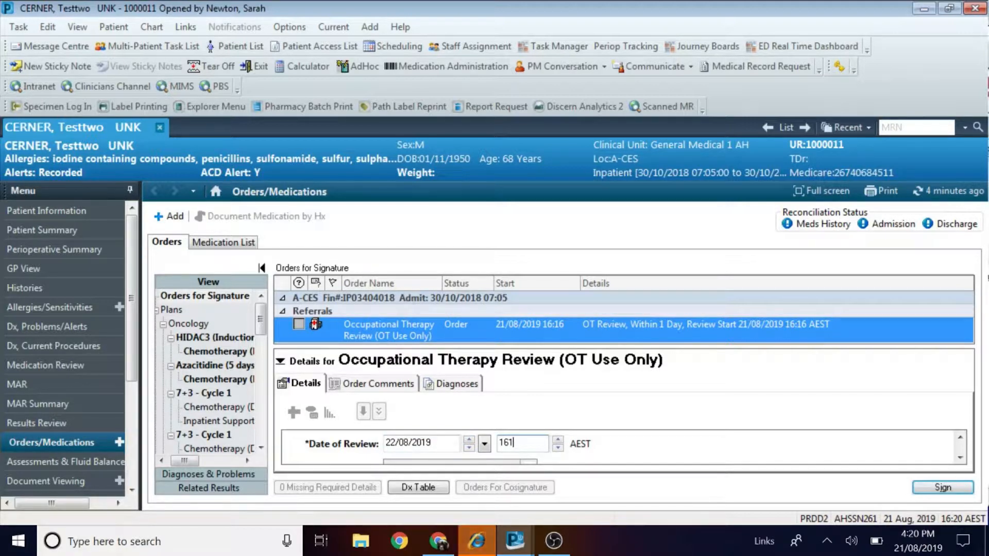
key("BackSpace")
key("BackSpace")
key("BackSpace")
type("0800")
left_click(386, 385)
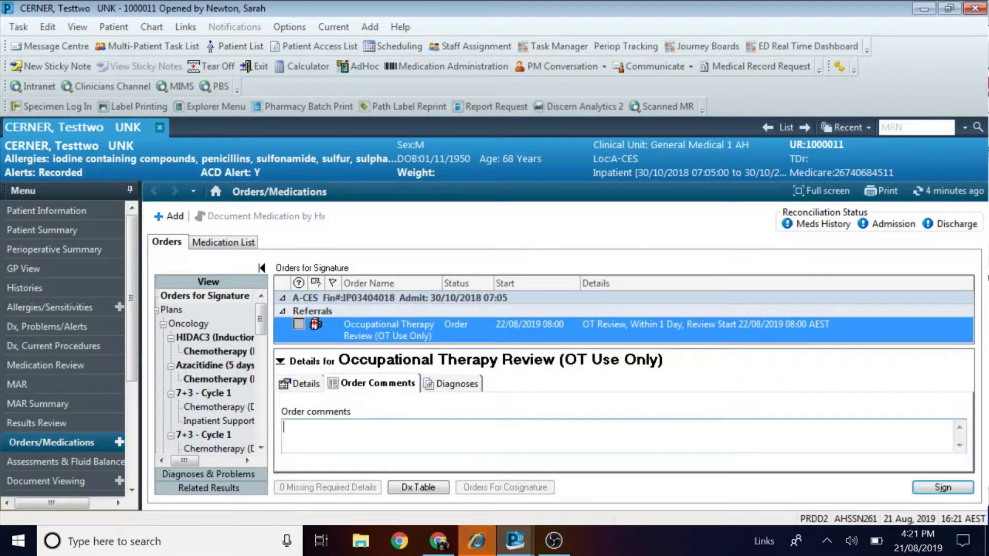
Add the comment '21/8/19 SN P1 Referral acknowledge. For initial ax in 1/7' and sign the order.
type("21/8/19 SN P1 Referral ackno")
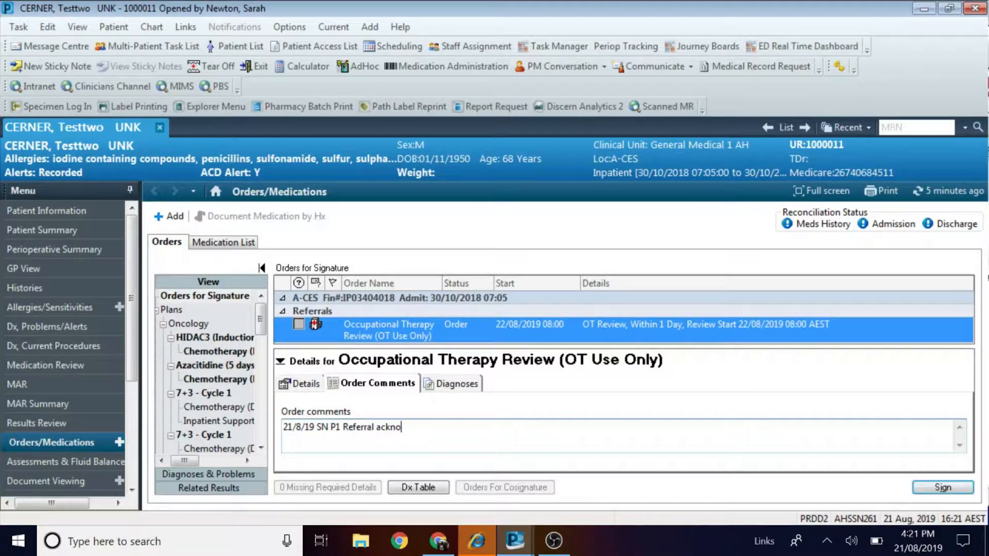
type("wledge. For initial ax in 1/7")
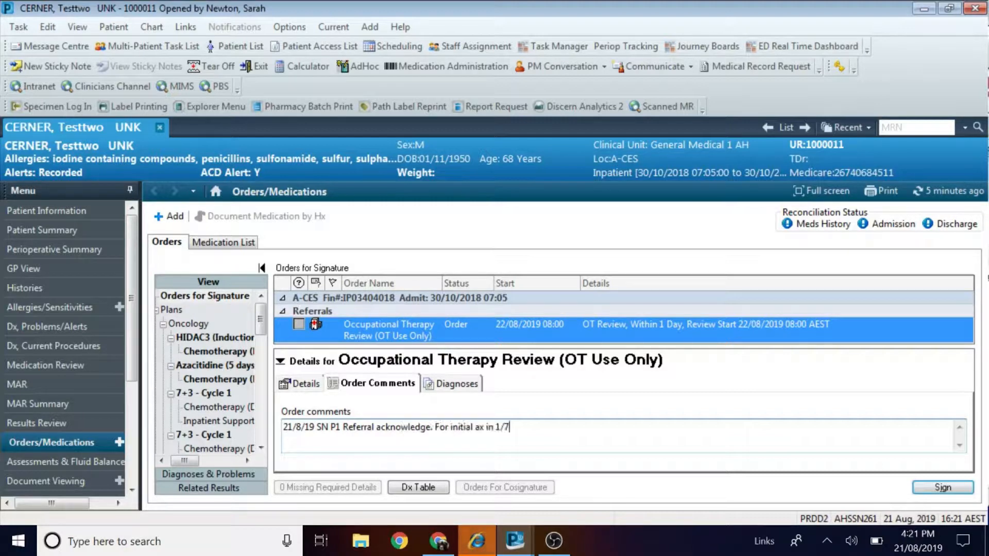
left_click(945, 490)
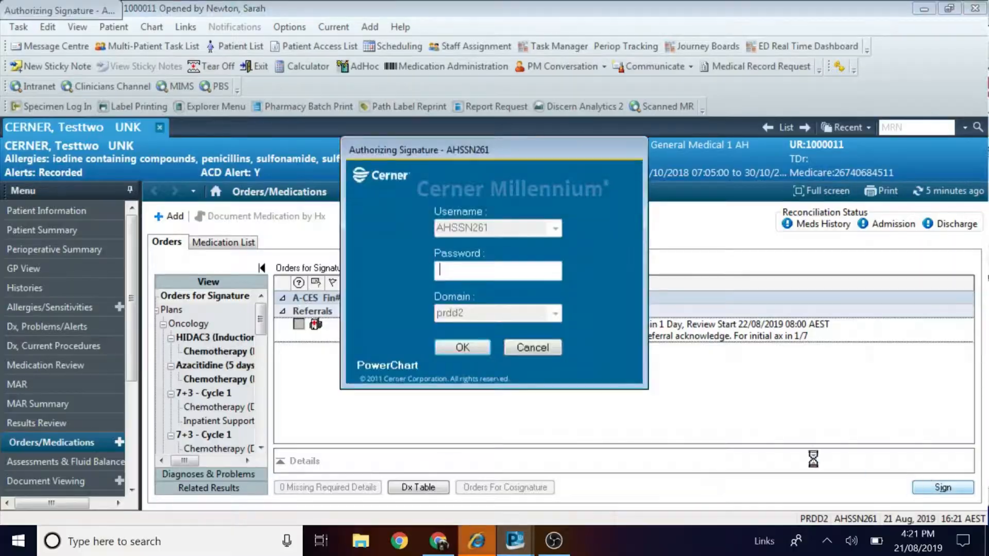
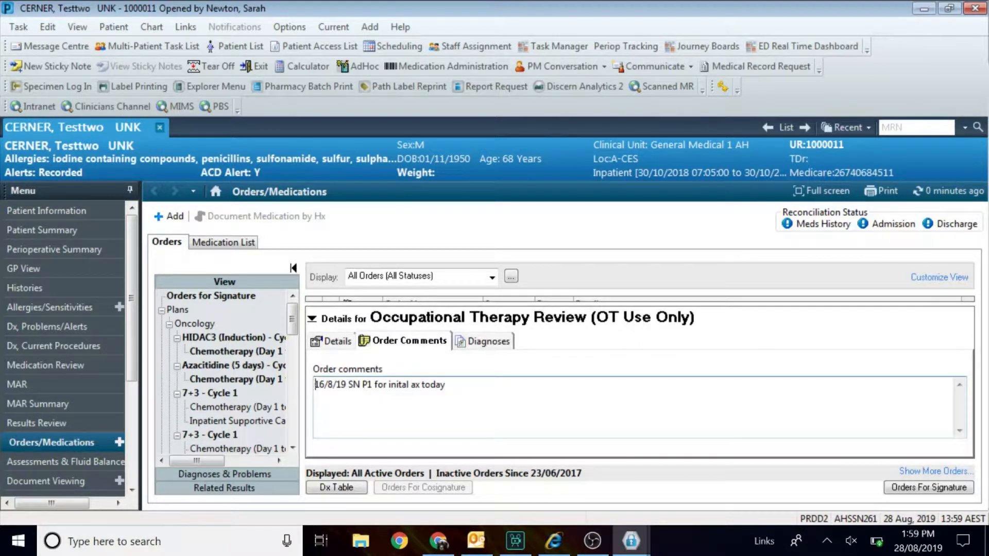
Add a new top comment line '28/8/19 SN P1 for cognitive reivew for discharge home'.
key("Return")
type("28/8/")
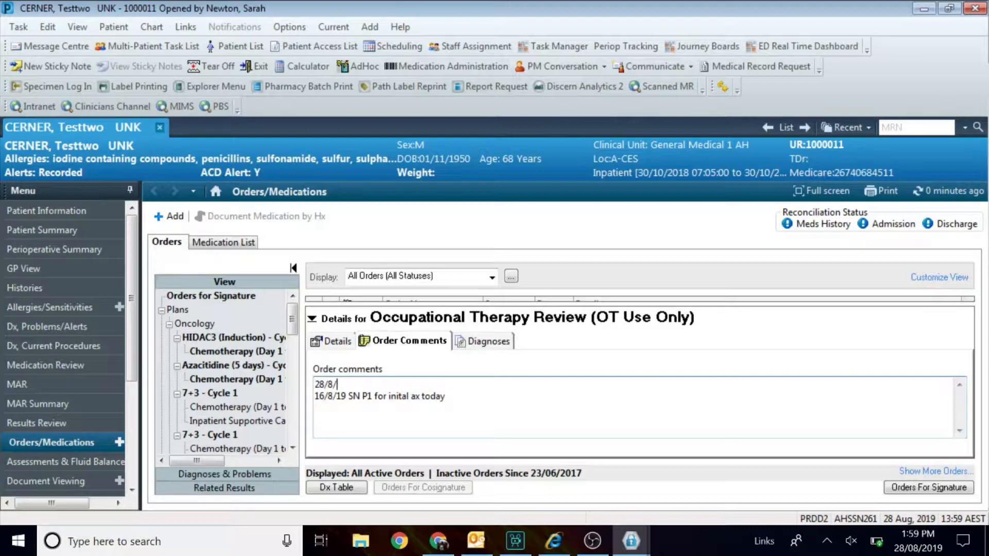
type("19 SN P1 for cognitive reivew fo")
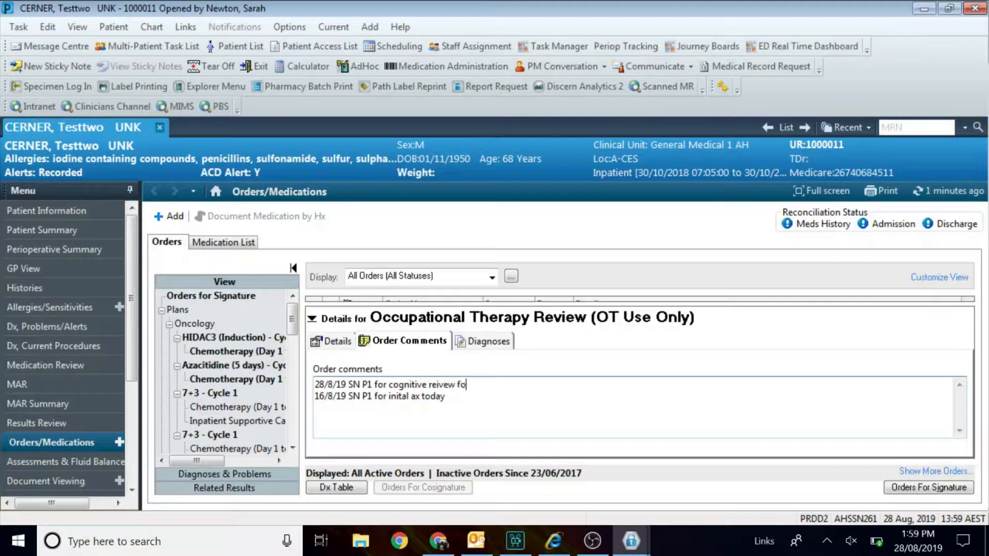
type("r discharge home")
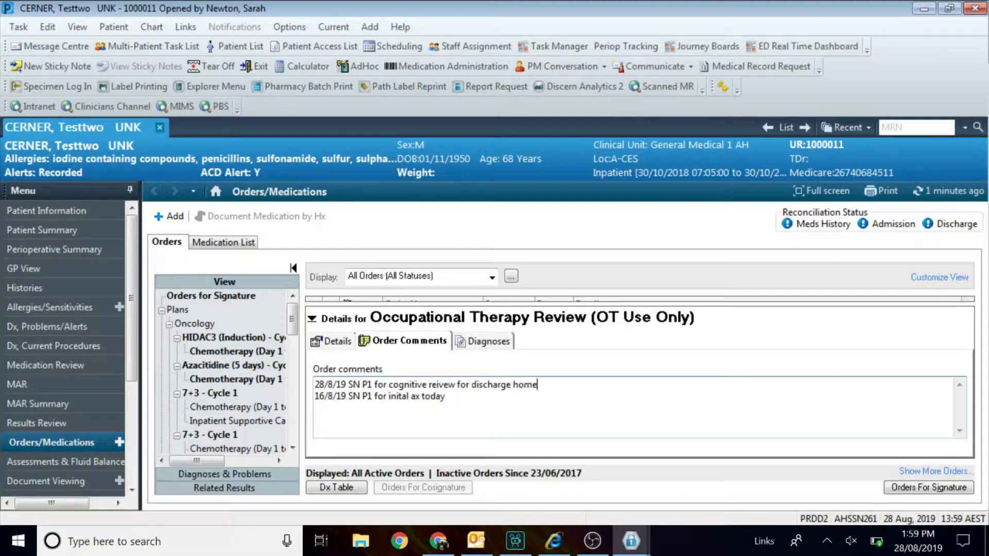
Check the review details, delete the old 16/8/19 comment line, and go to Orders For Signature.
left_click(332, 341)
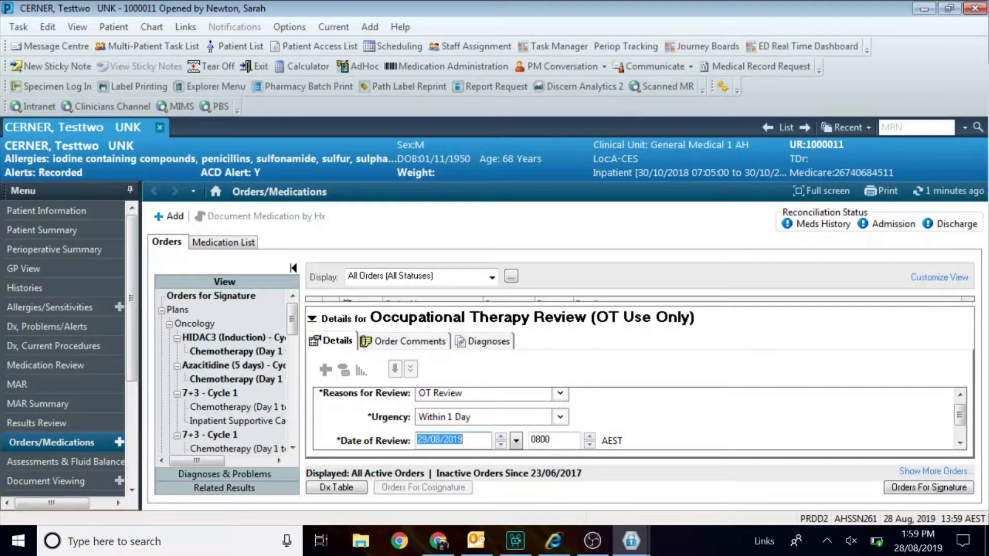
left_click(408, 346)
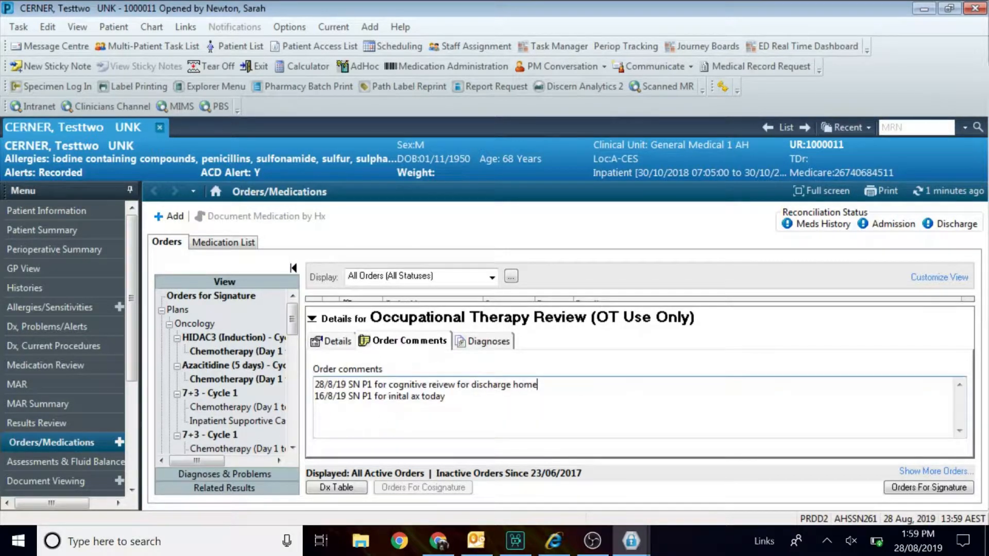
key("shift+Home")
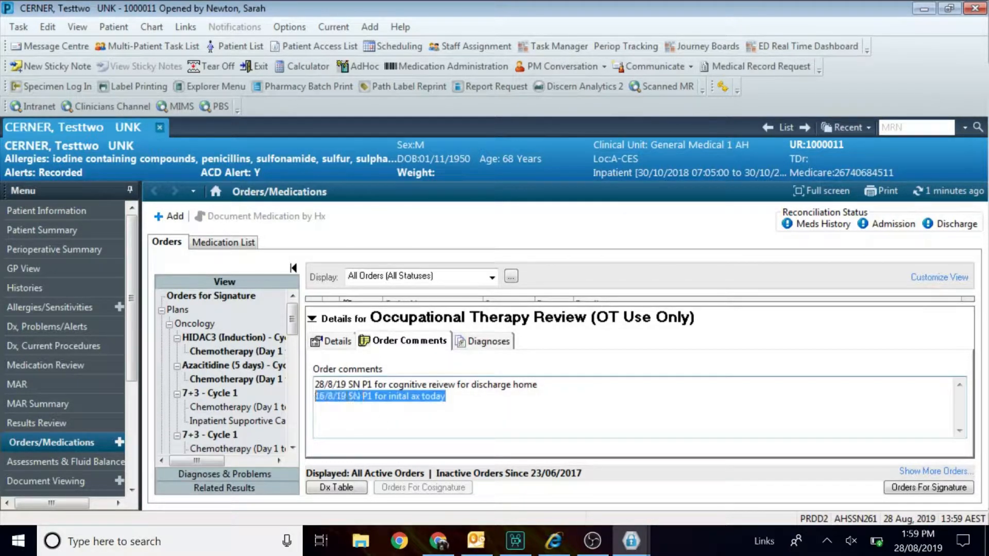
key("BackSpace")
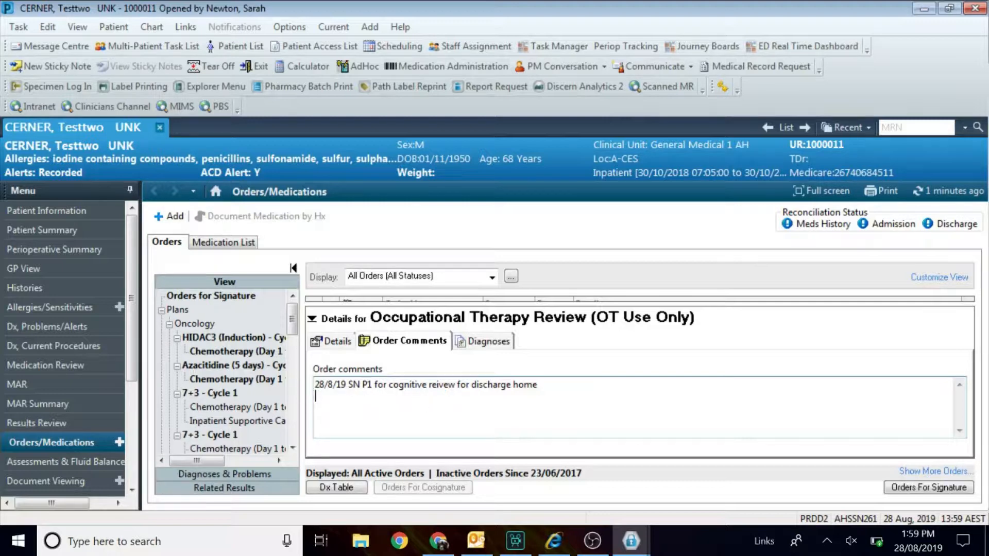
left_click(916, 478)
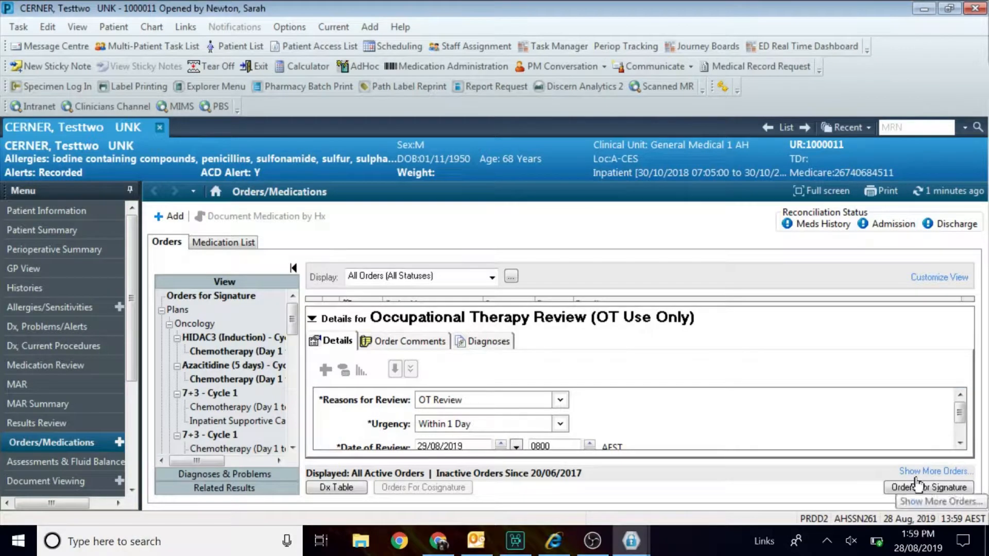
left_click(917, 487)
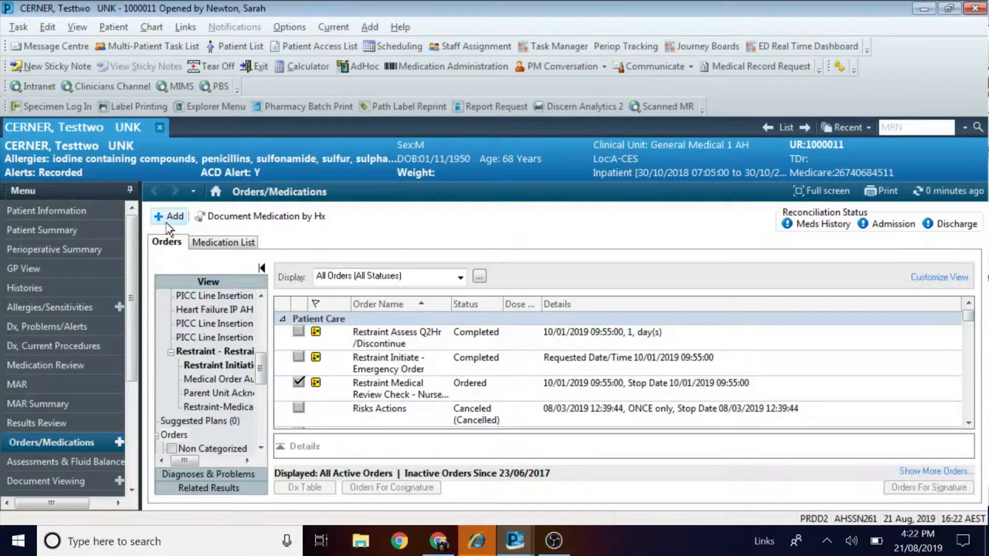
Search 'allied health', add Allied Health Discharge Review, and set referral group to Occupational Therapy Referral.
left_click(168, 219)
type("allied health")
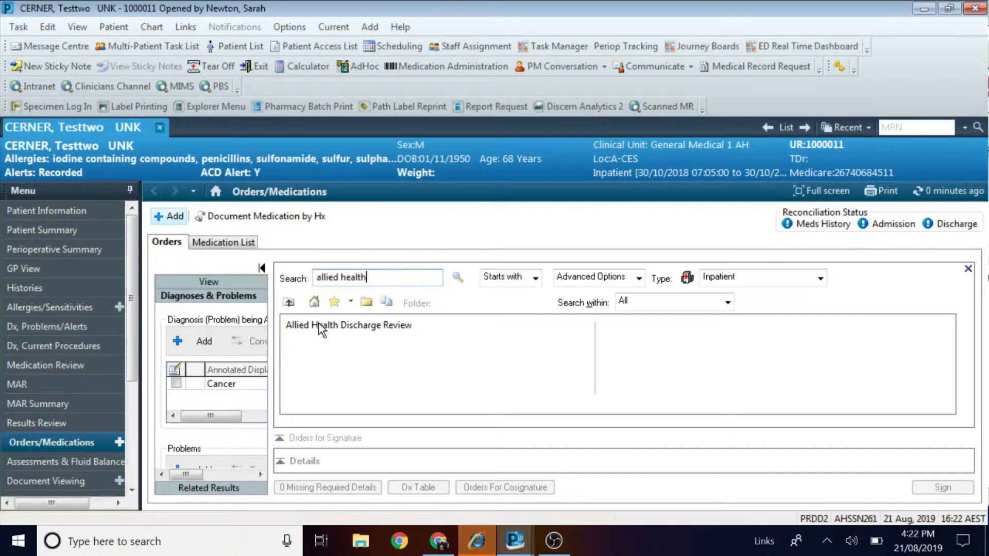
left_click(318, 324)
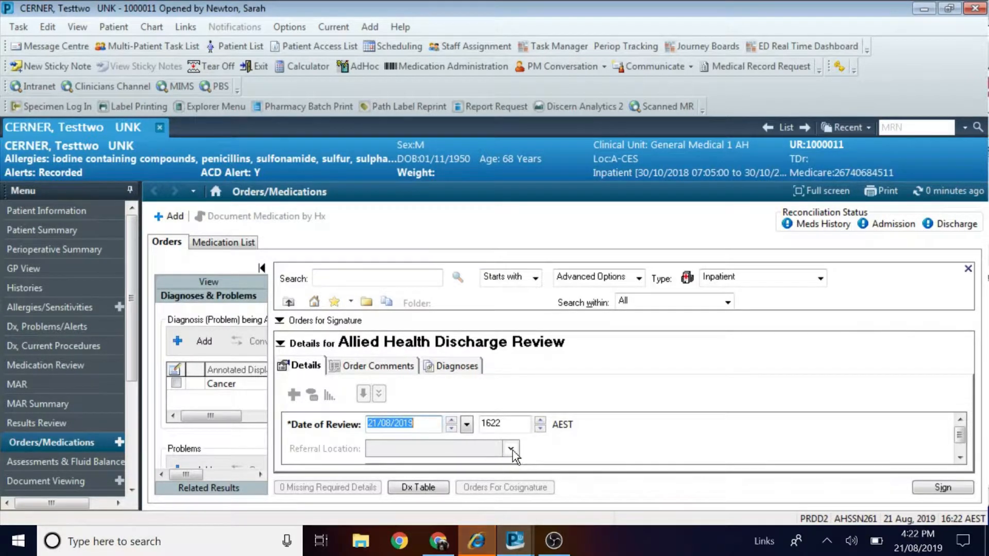
left_click(959, 457)
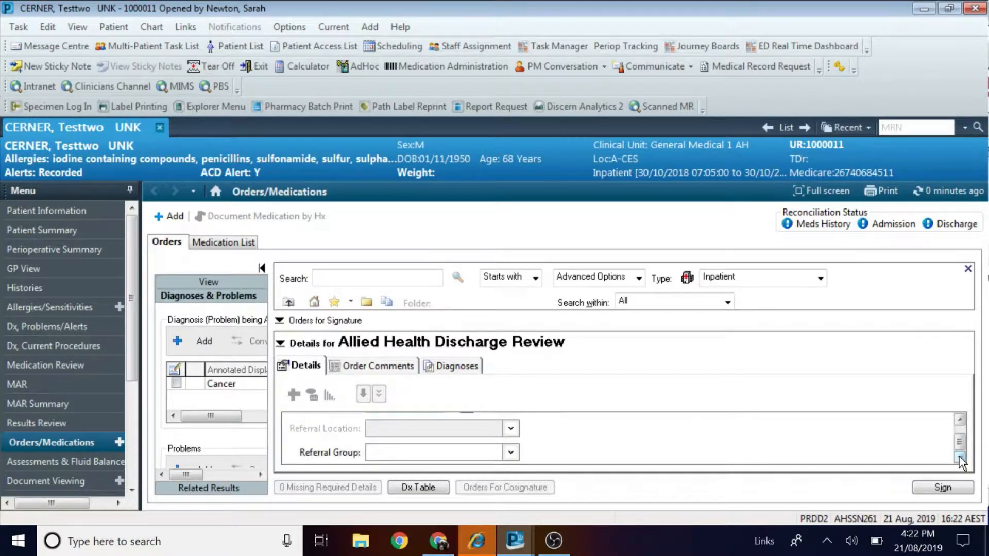
left_click(510, 453)
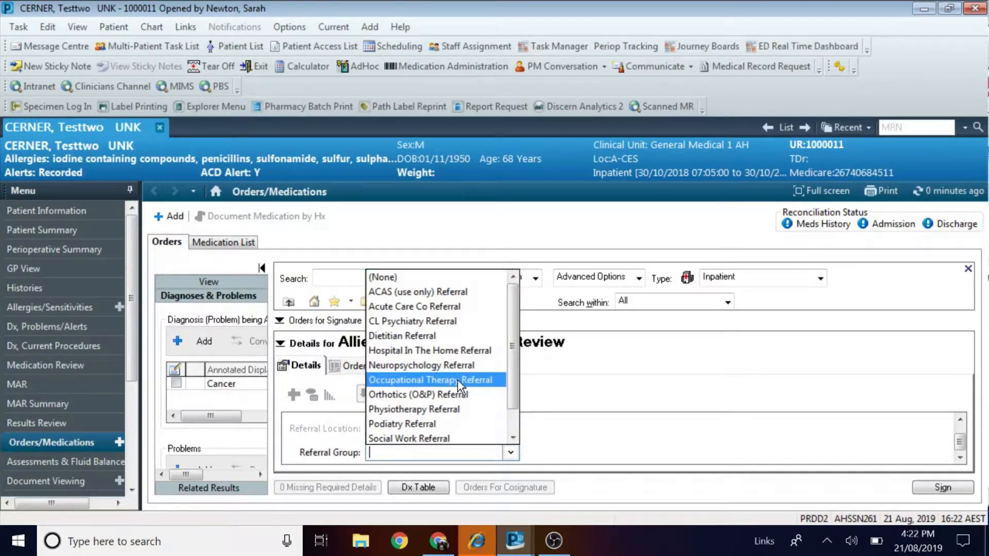
left_click(466, 382)
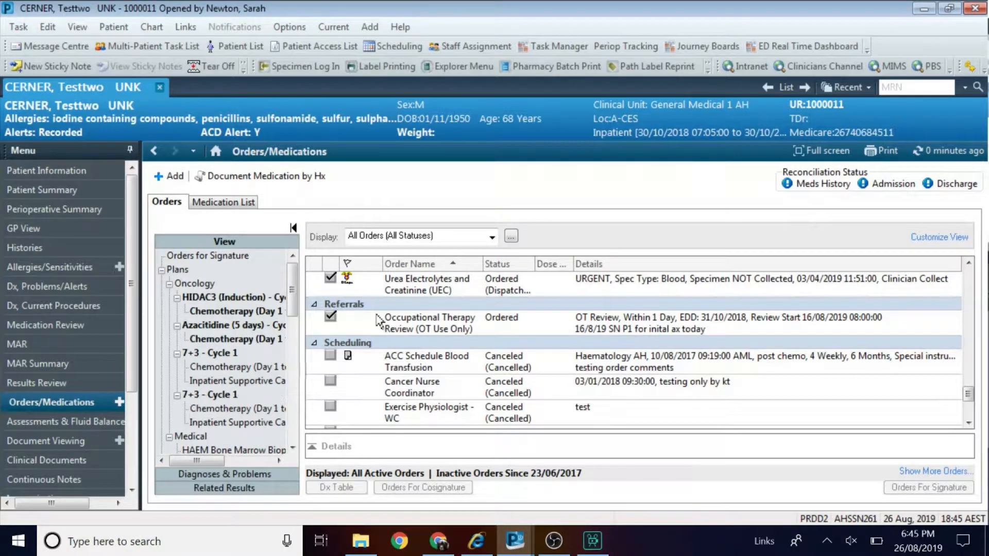
Modify the OT Review order and insert a blank first line in its Order Comments.
right_click(421, 330)
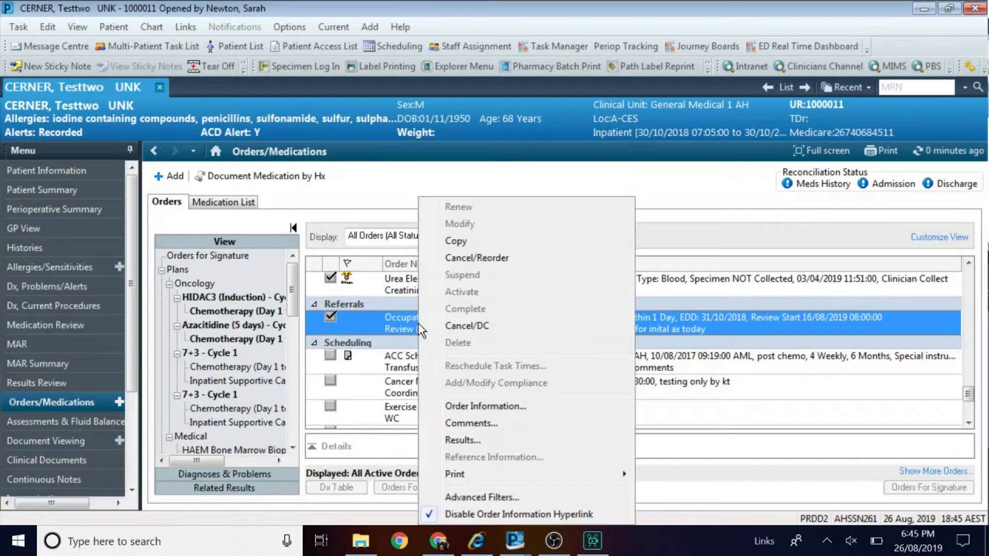
left_click(487, 230)
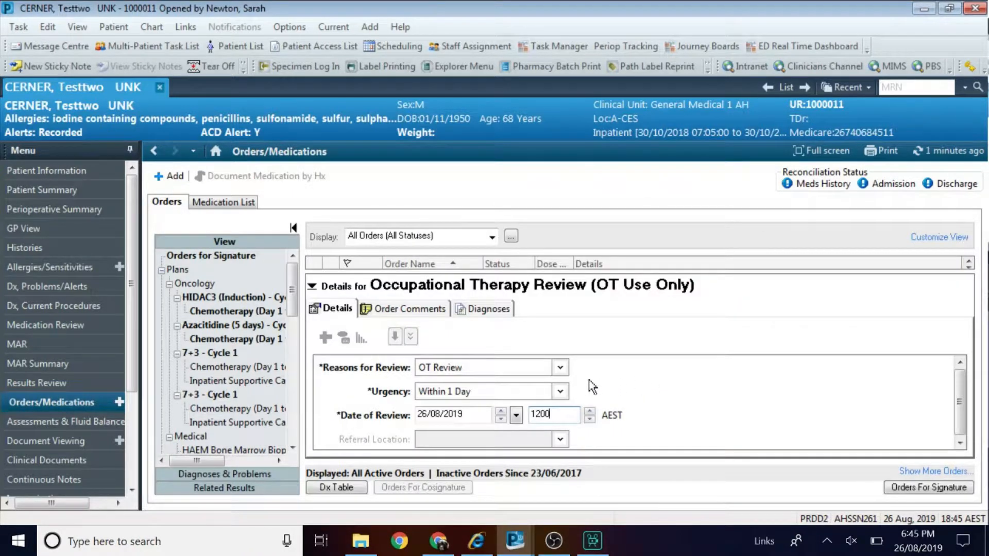
left_click(408, 309)
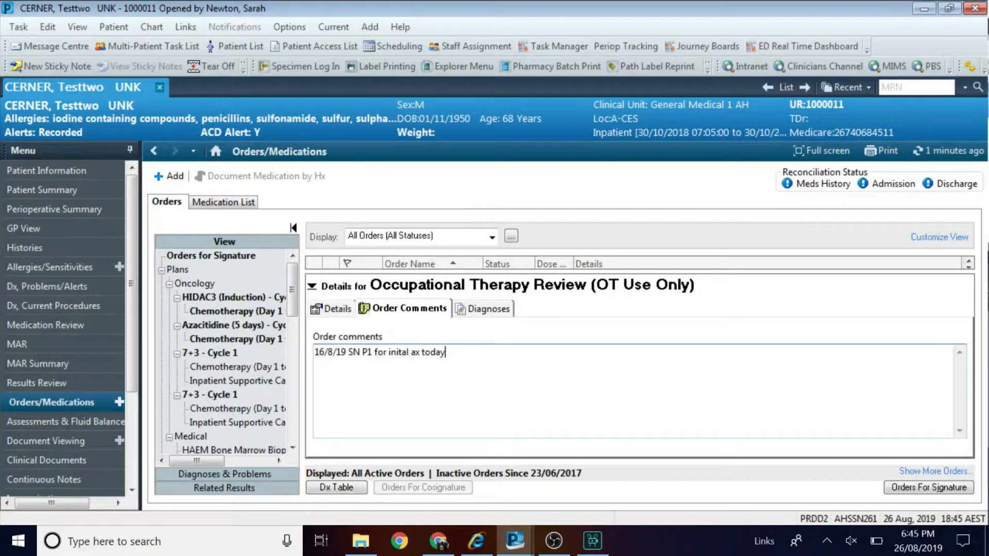
key("Home")
key("Return")
key("Up")
Type '16/8/19 SN R2G (Pall care) 1200' as the new line and delete the old 16/8/19 line.
type("16/8/19 SN R2G (home)")
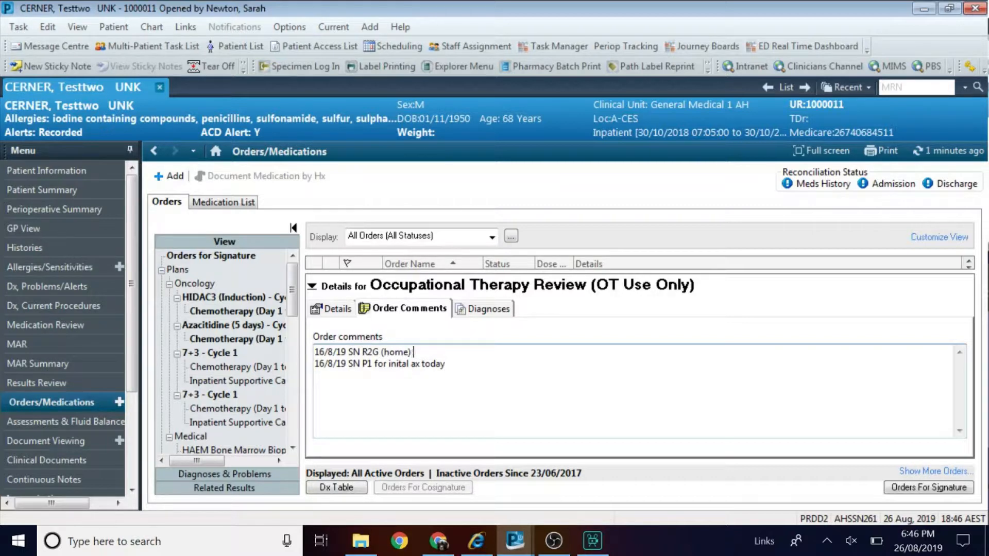
type(" 12.00")
key("BackSpace")
key("BackSpace")
key("BackSpace")
key("BackSpace")
key("BackSpace")
key("BackSpace")
key("BackSpace")
key("BackSpace")
key("BackSpace")
key("BackSpace")
key("BackSpace")
key("BackSpace")
type("IPR)")
key("BackSpace")
key("BackSpace")
key("BackSpace")
type("PA")
key("BackSpace")
type("all care) 1200")
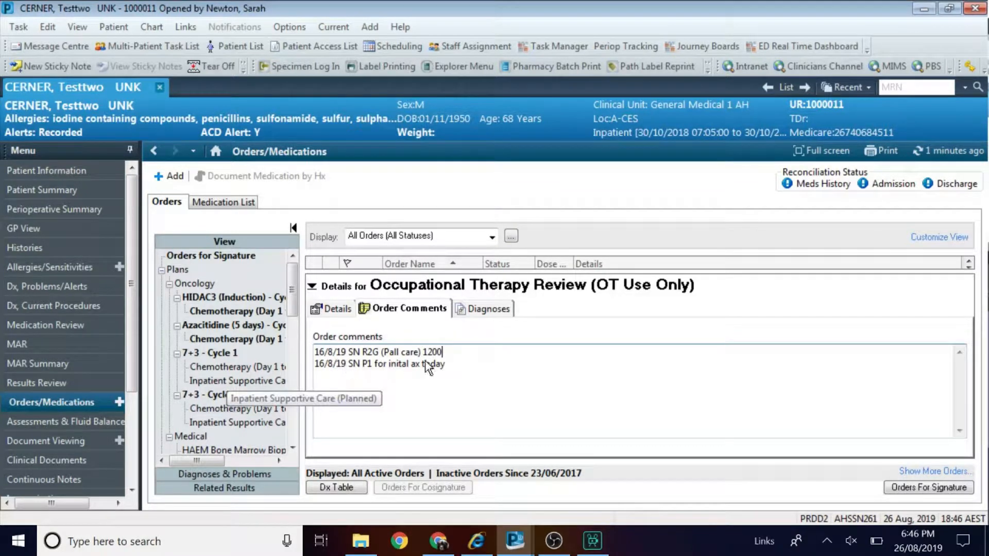
left_click(451, 368)
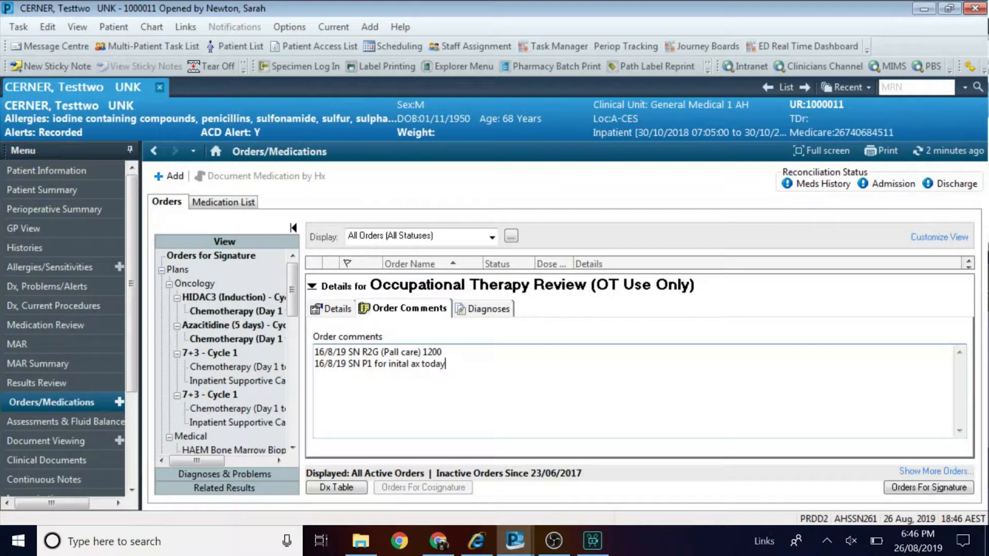
left_click_drag(446, 364, 314, 364)
key("BackSpace")
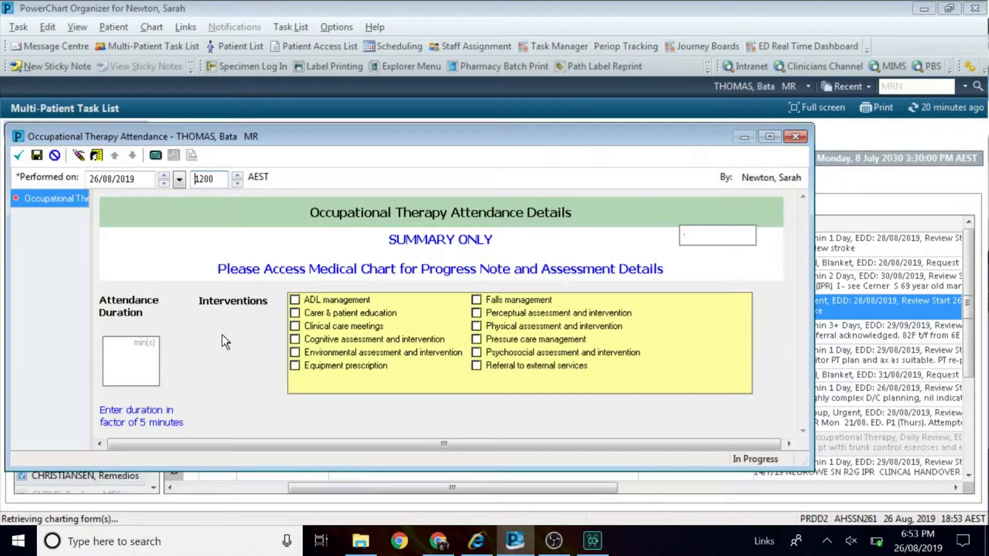
Enter 45 as attendance duration and tick ADL management, cognitive and physical assessment and intervention.
left_click(130, 359)
type("45")
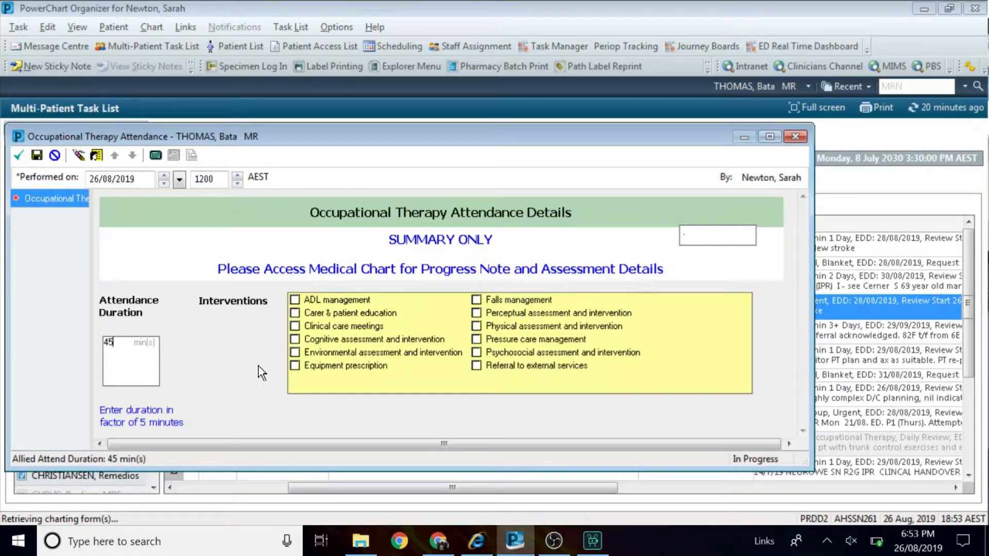
left_click(323, 298)
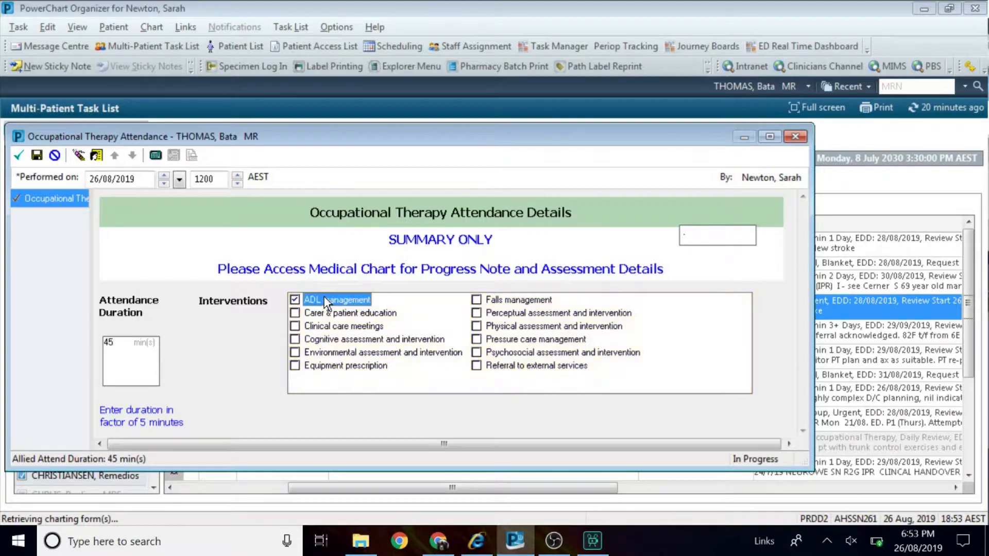
left_click(310, 339)
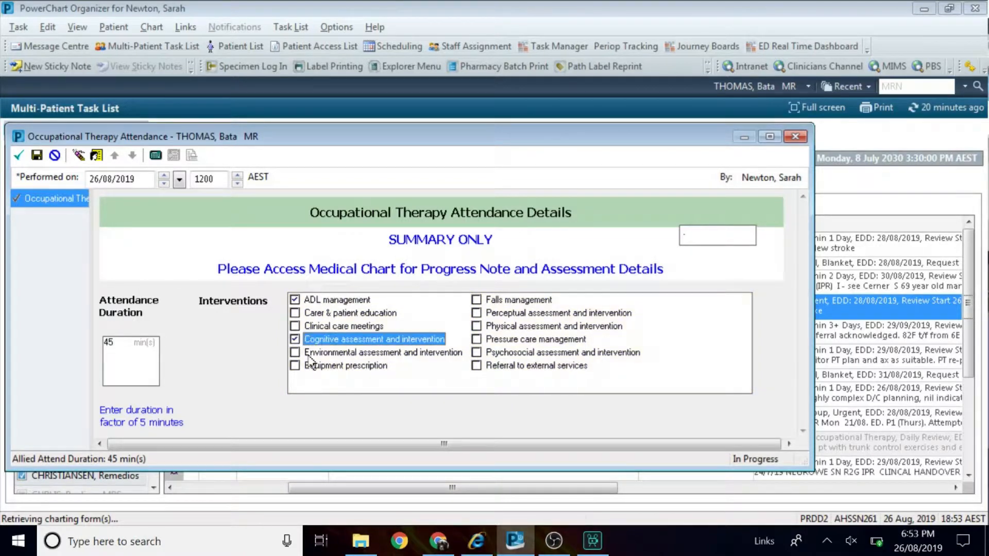
left_click(492, 326)
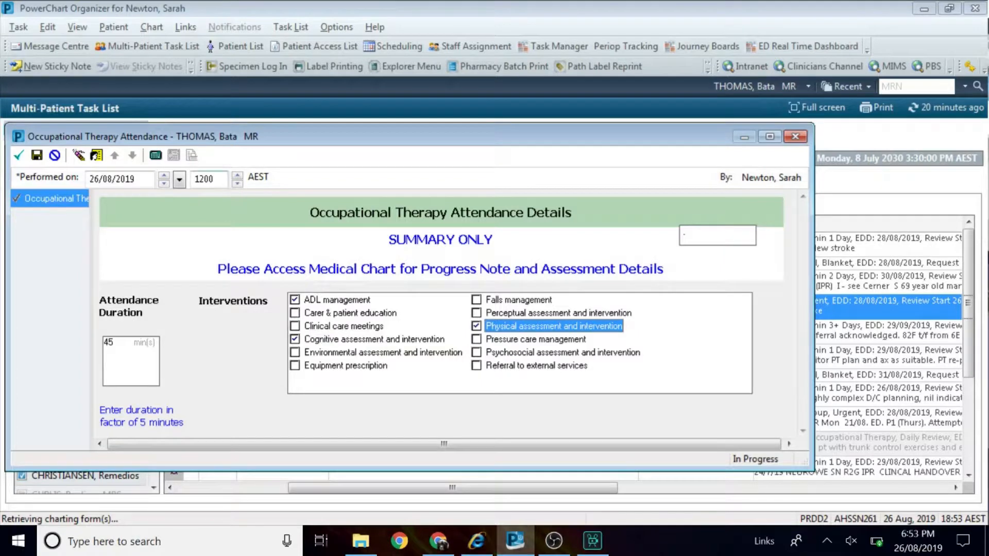
left_click(215, 179)
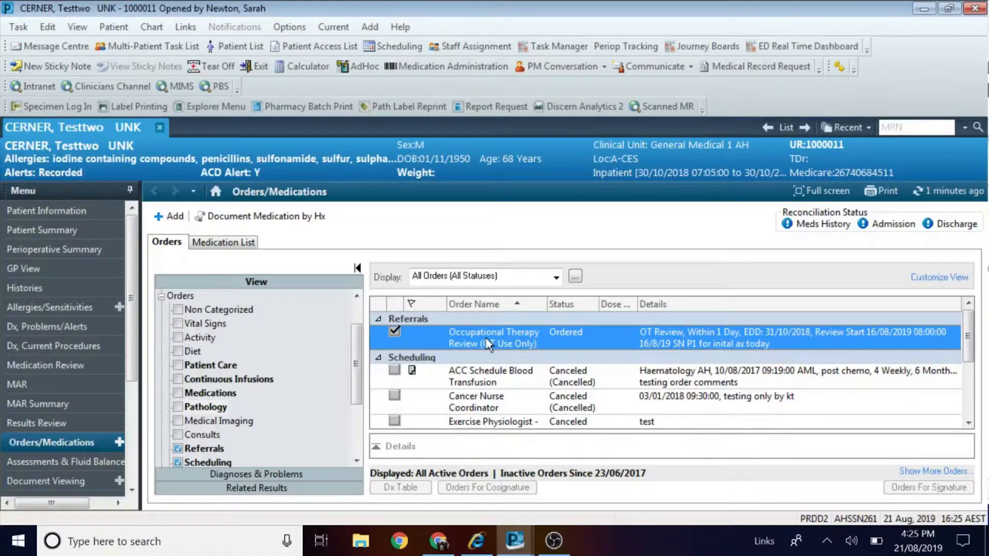
Reorder the OT Review with reason OT Review and comment '. Pt family concerned about pt cooking at home'.
right_click(487, 344)
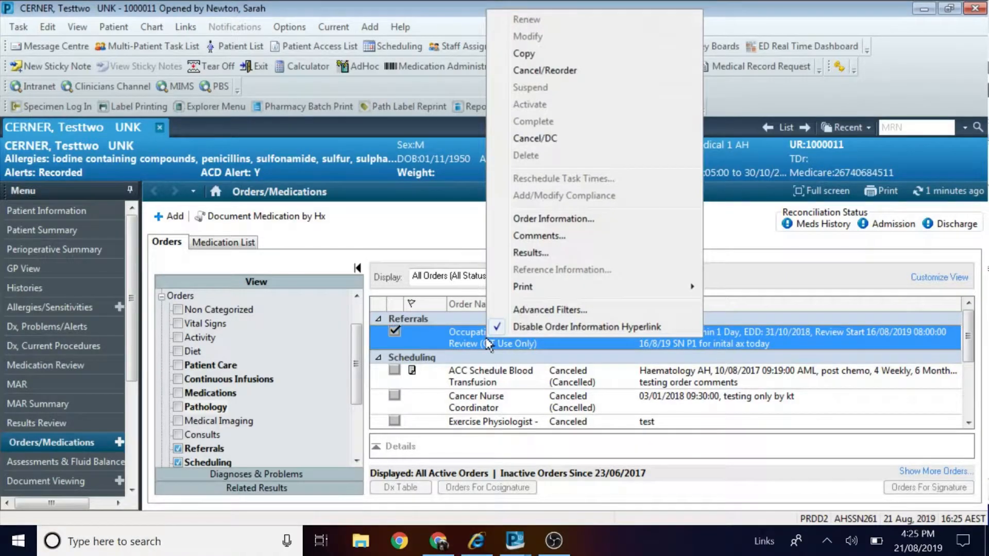
left_click(566, 73)
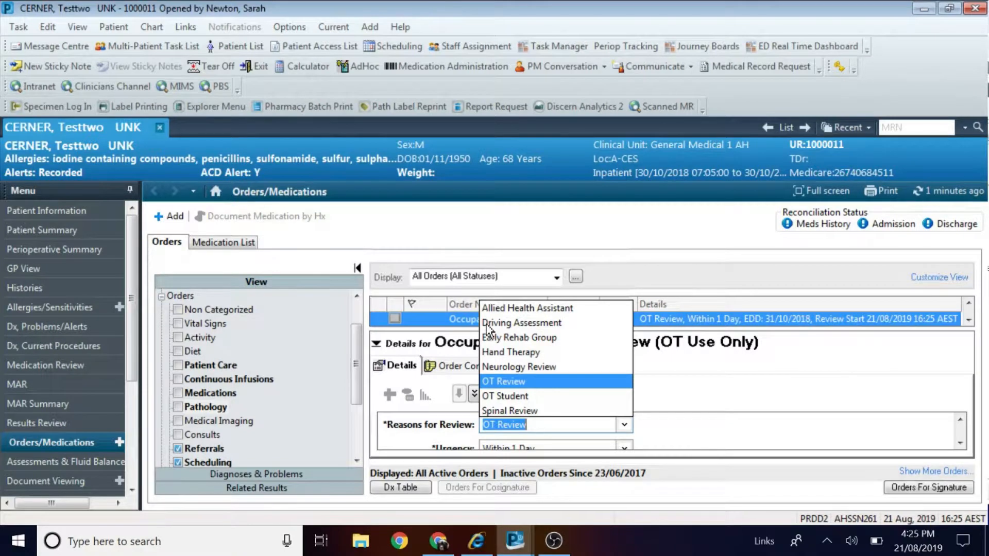
left_click(519, 383)
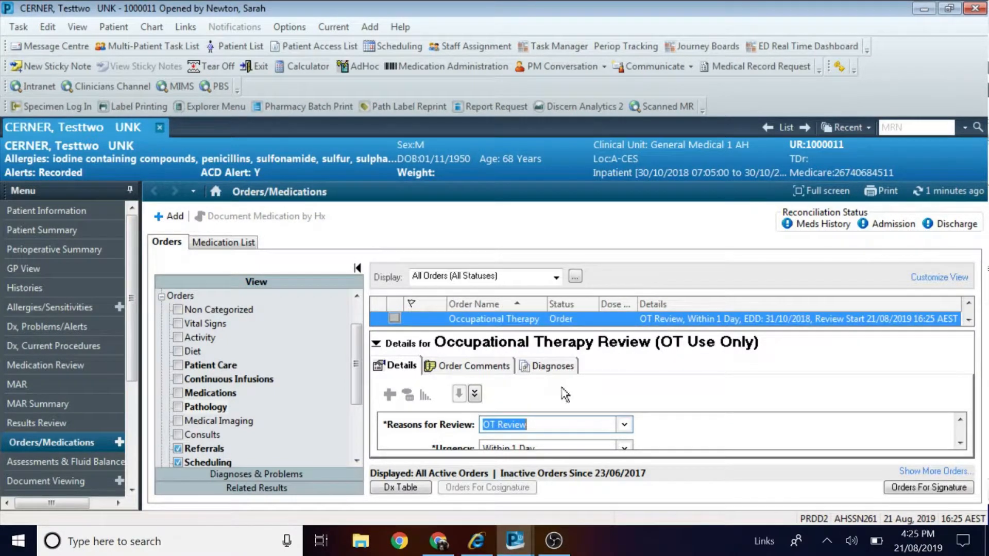
left_click(960, 444)
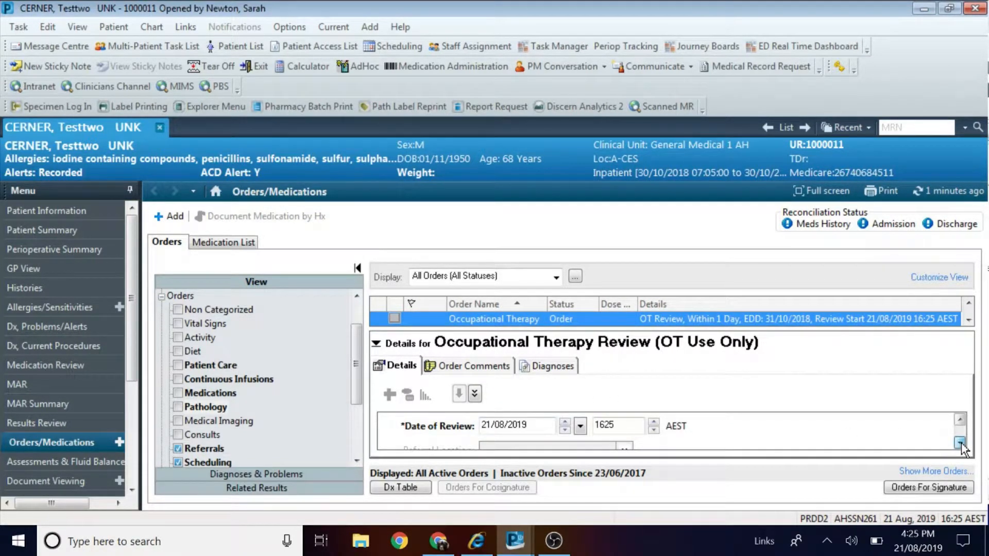
left_click(960, 443)
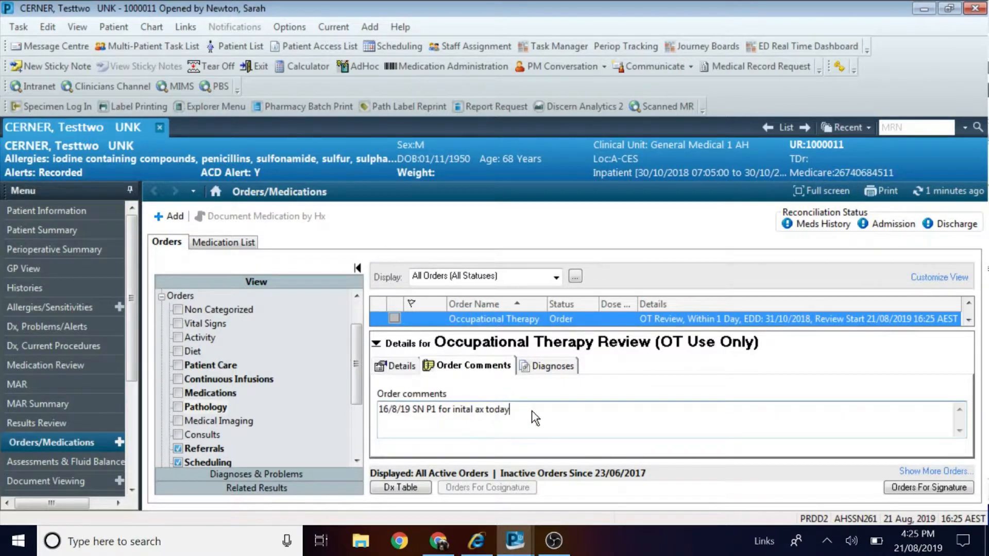
type(". Pt family concerned about pt cooki")
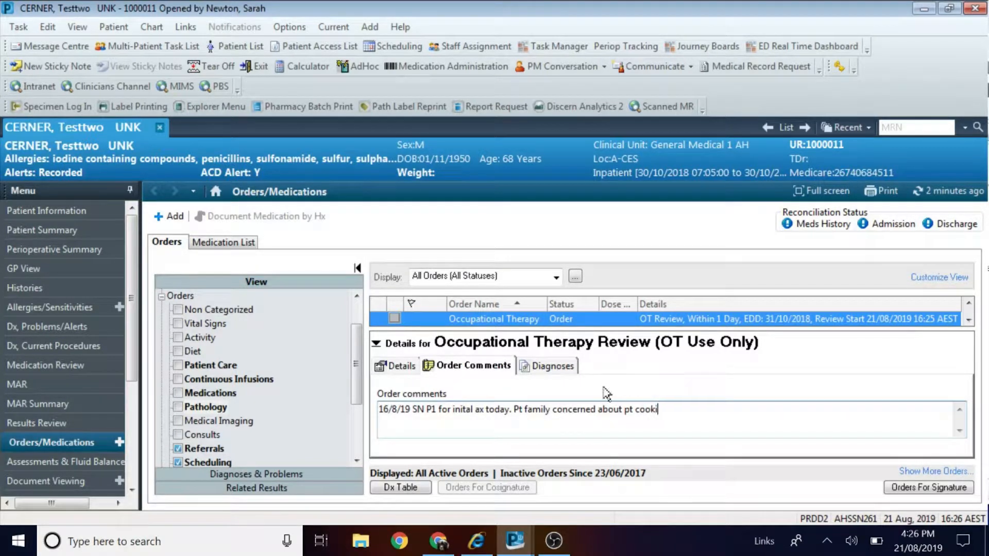
type("ng at home")
left_click(409, 369)
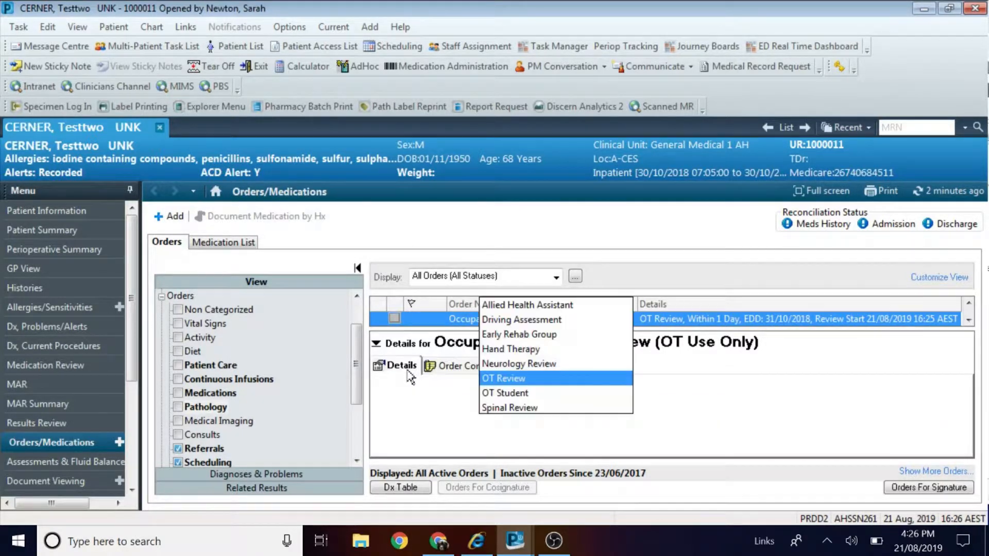
left_click(508, 373)
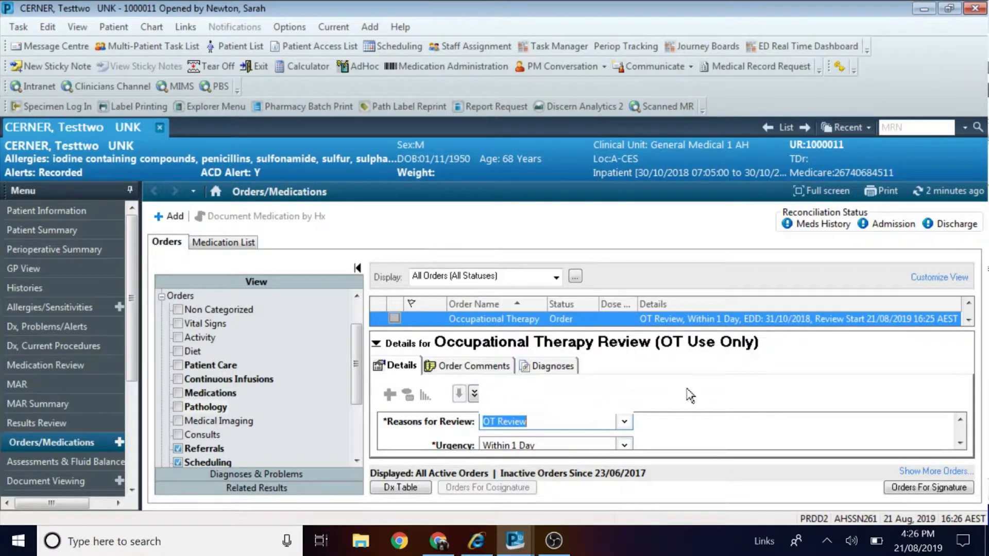
Discontinue the original OT Review order with reason Condition Changed and review orders for signature.
scroll(909, 446, "down", 3)
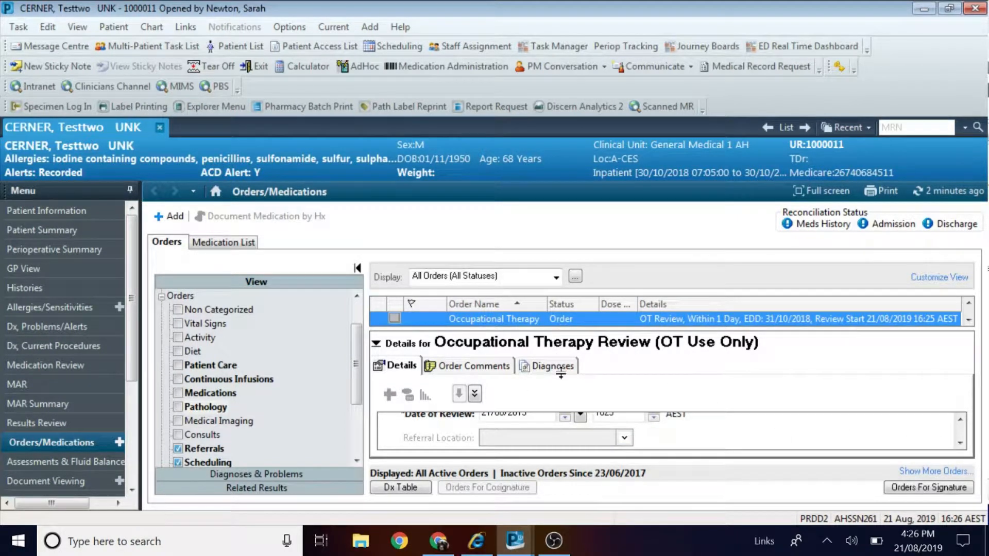
left_click_drag(561, 329, 561, 372)
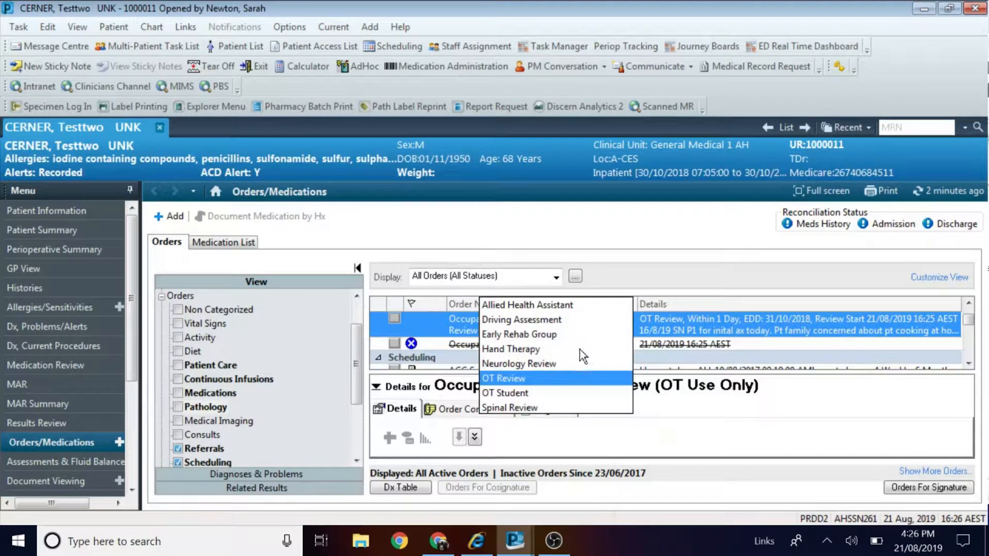
left_click(589, 381)
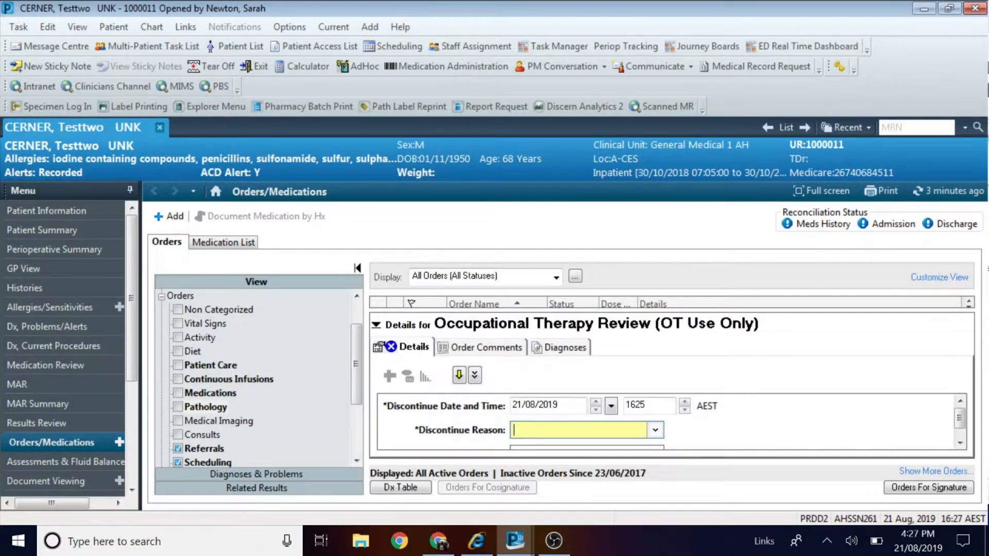
left_click(656, 430)
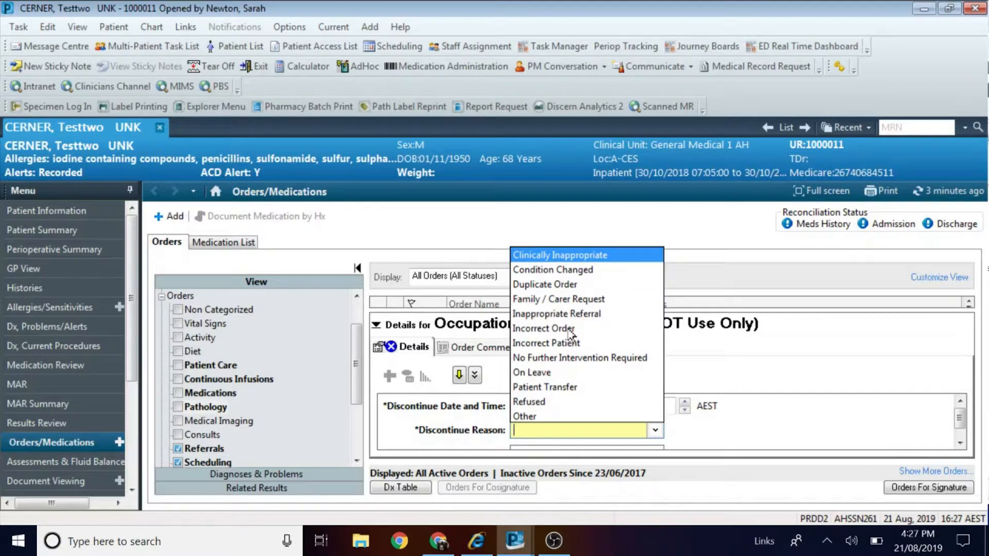
left_click(555, 270)
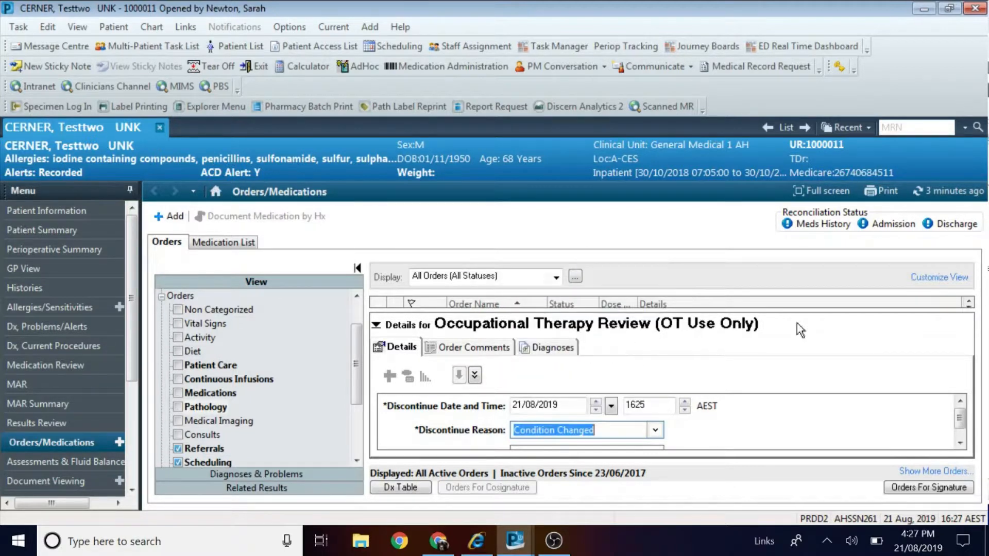
left_click(920, 487)
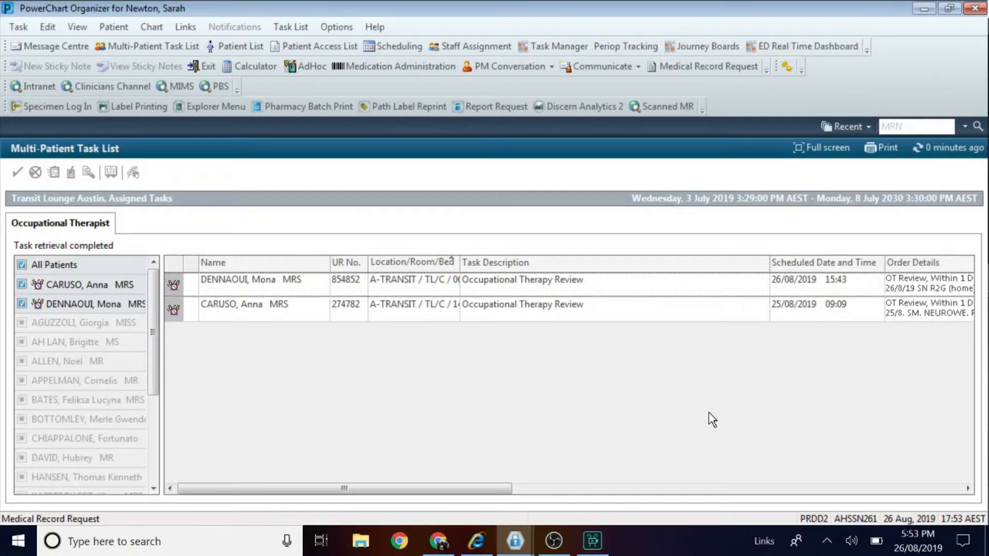
Reschedule the first patient's Occupational Therapy Review task to 28/08/2019 at 0800.
right_click(832, 292)
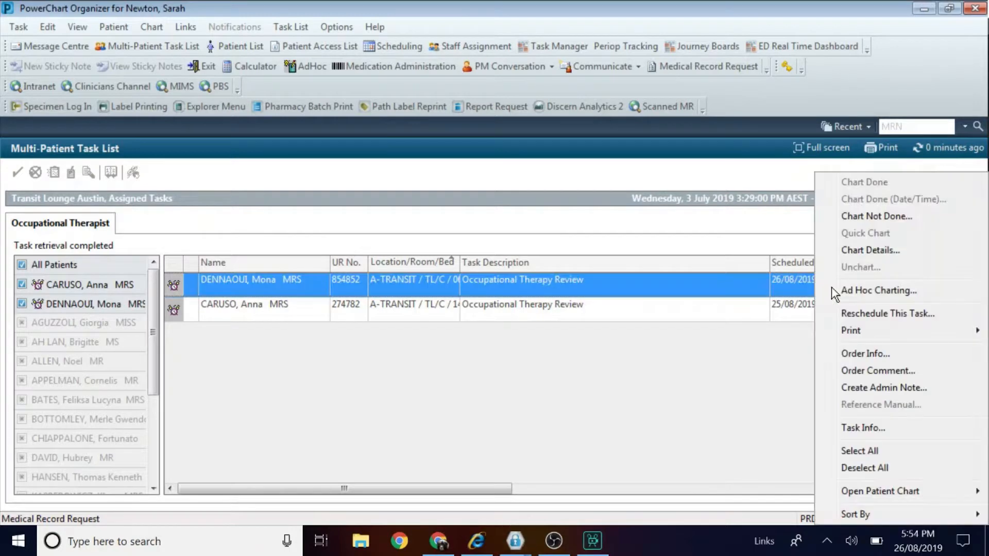
left_click(867, 319)
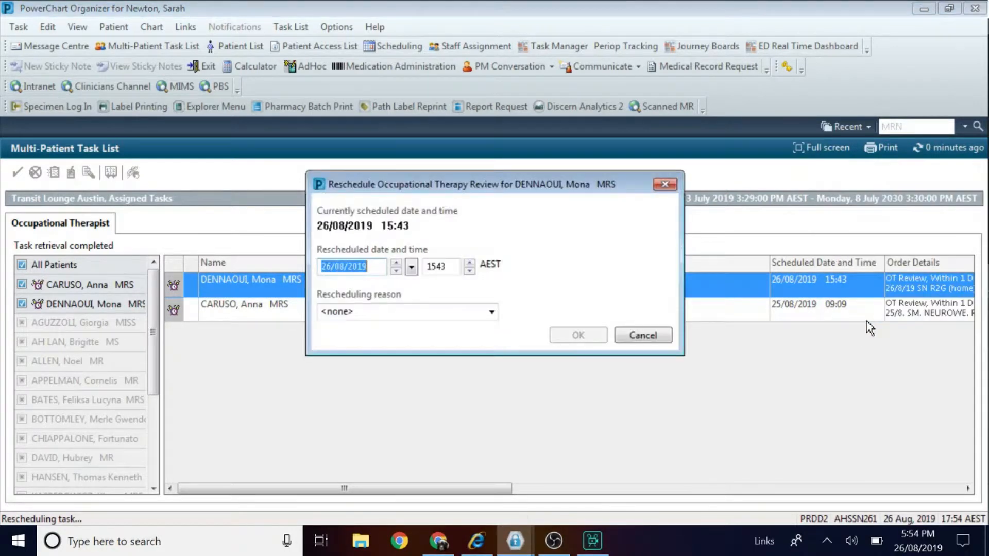
left_click(396, 264)
left_click(396, 264)
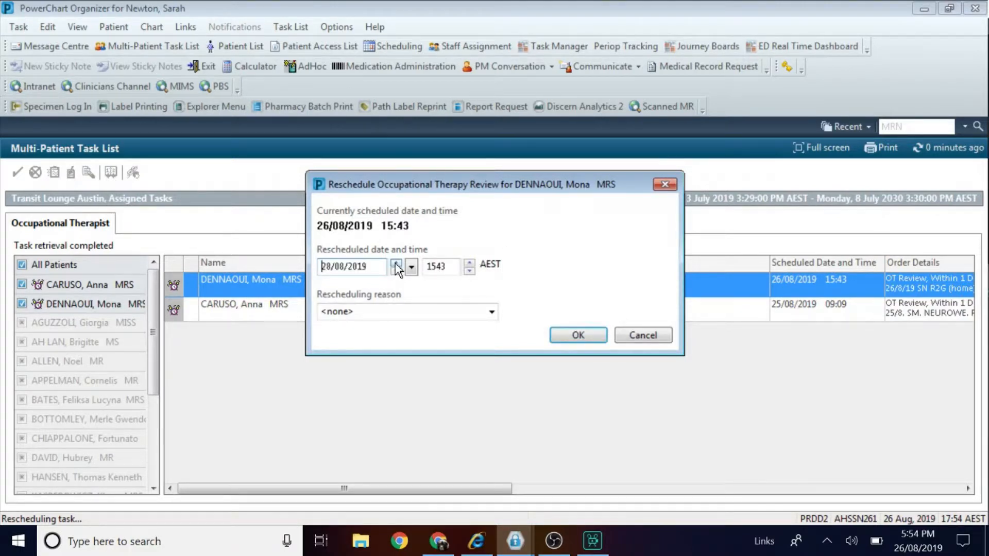
left_click(453, 267)
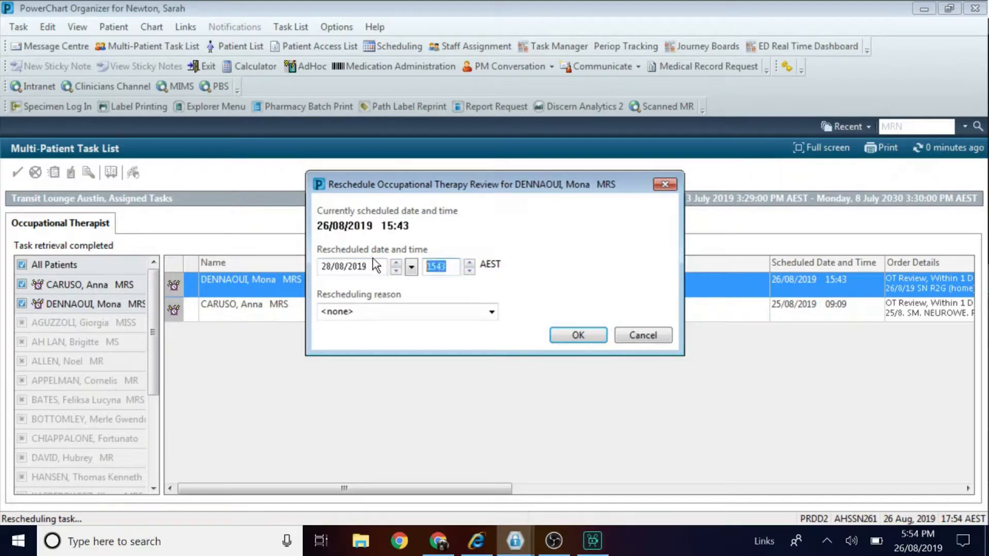
type("080")
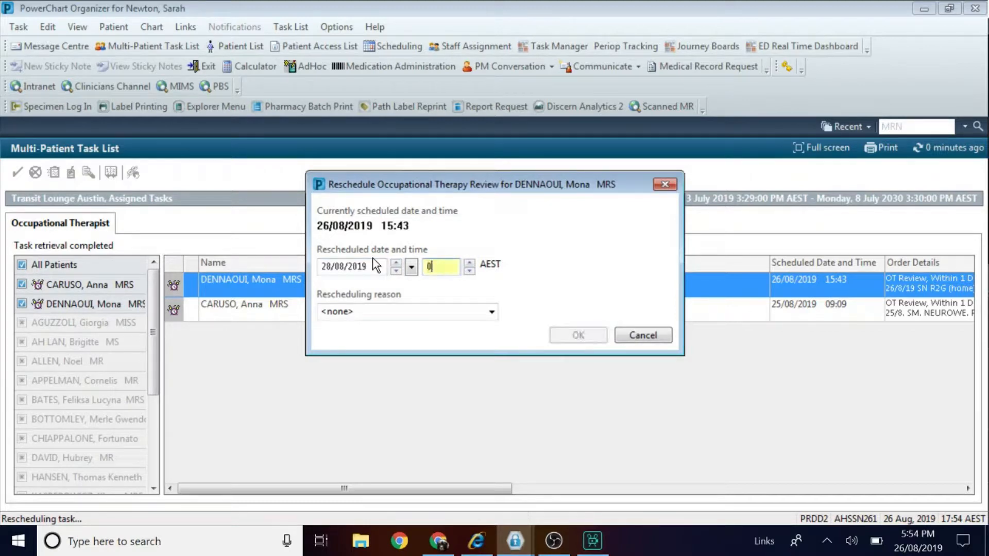
type("0")
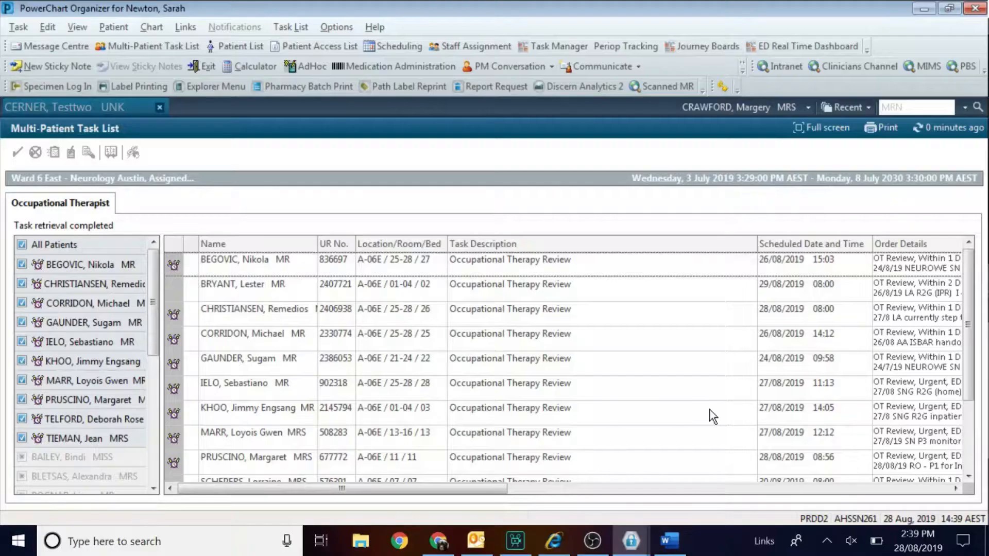
Add AHA 8South Referral to the Task Display task types and save the filter.
left_click(336, 28)
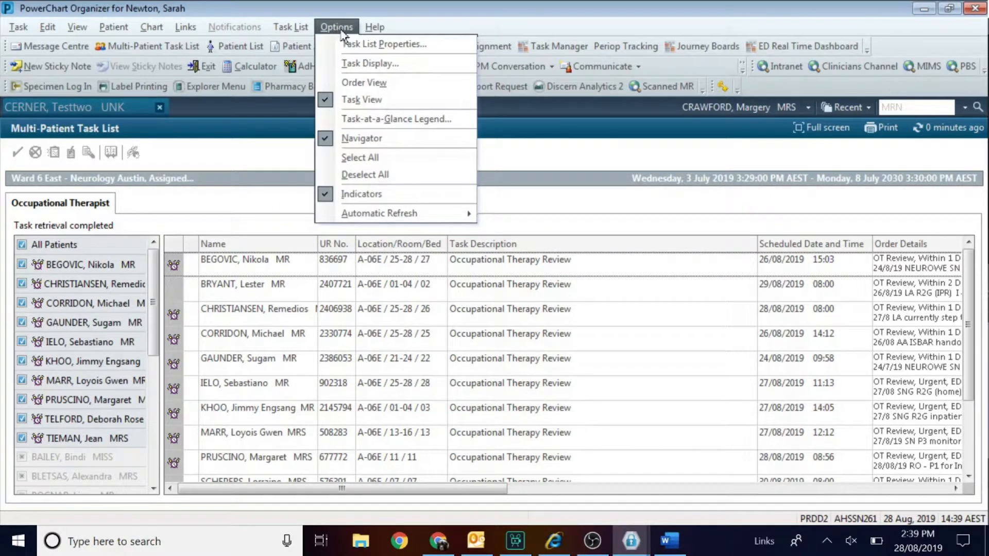
left_click(360, 66)
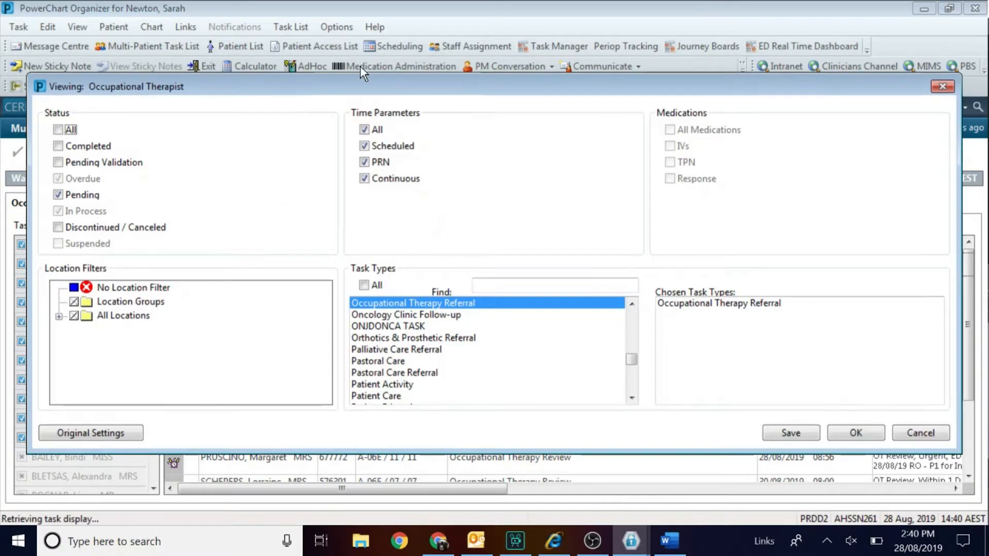
left_click(631, 304)
scroll(631, 304, "up", 15)
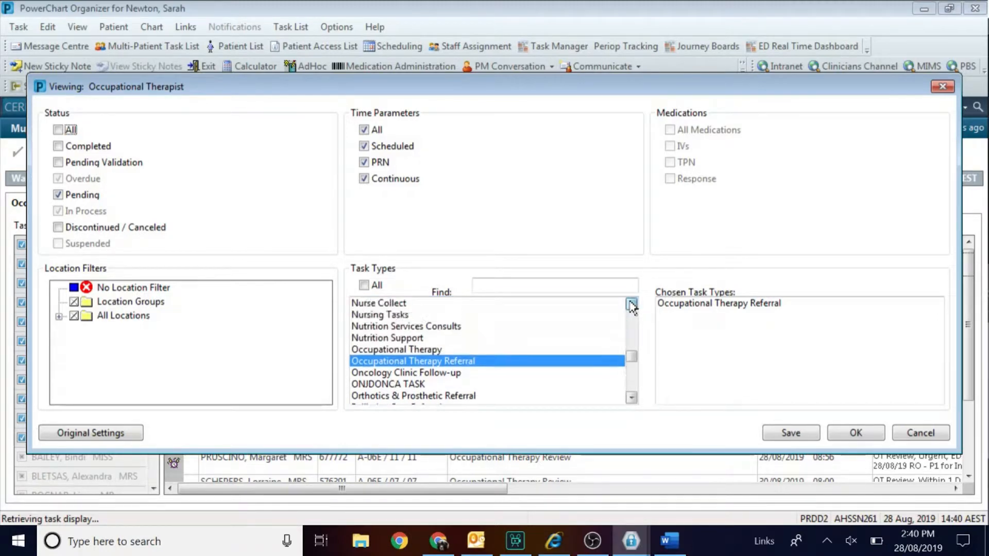
scroll(631, 304, "up", 10)
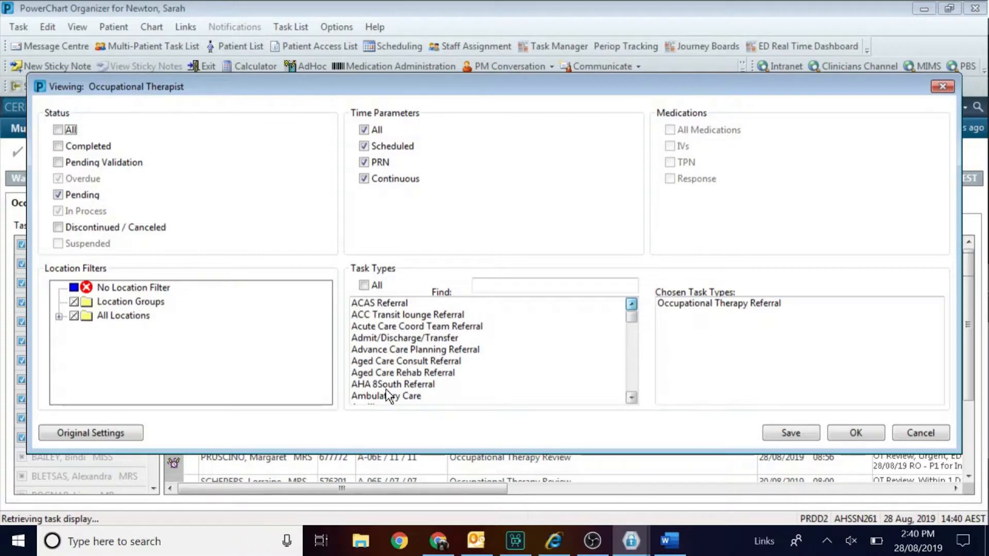
left_click(381, 387)
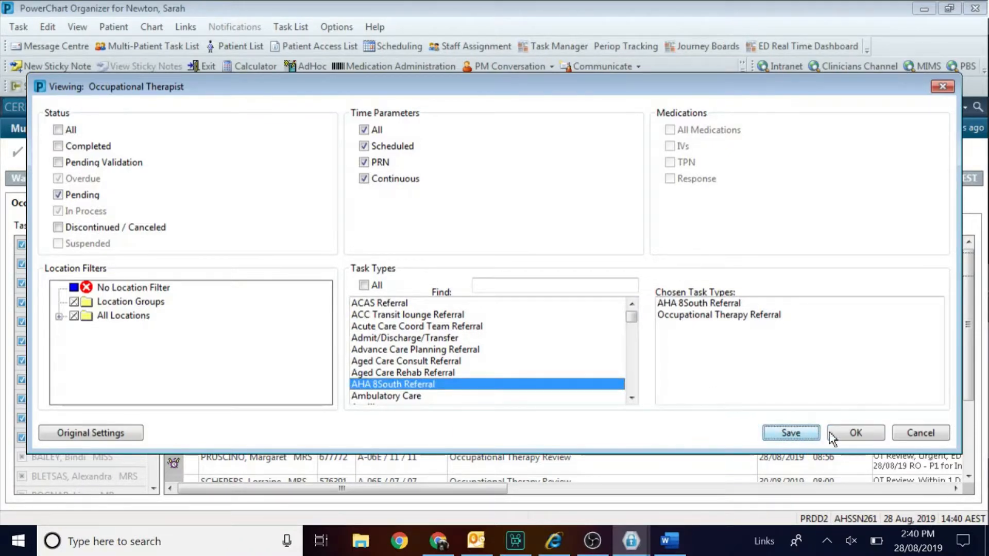
left_click(856, 433)
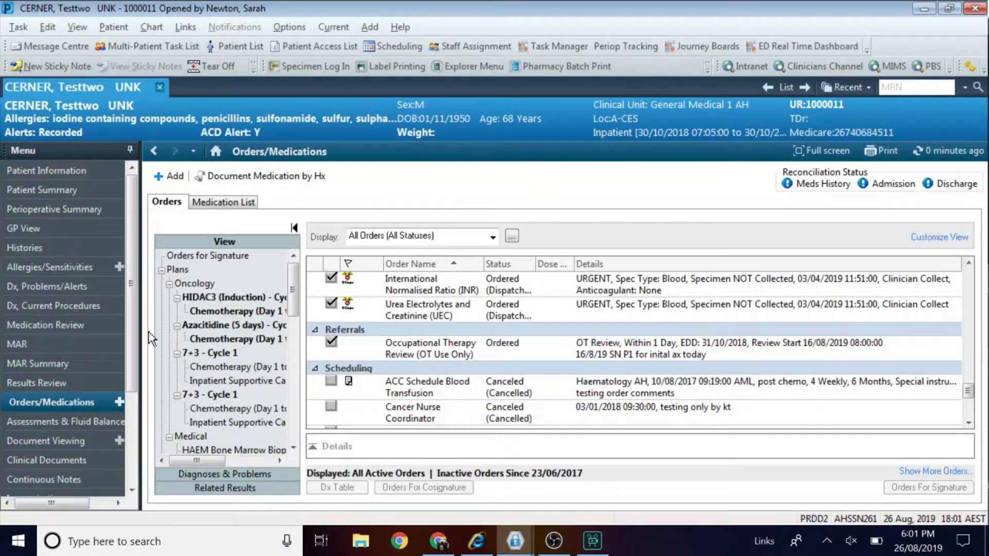
Add the AHA8south ONLY Referral order from the Austin - Inpatient Referrals - AH folder.
left_click(171, 176)
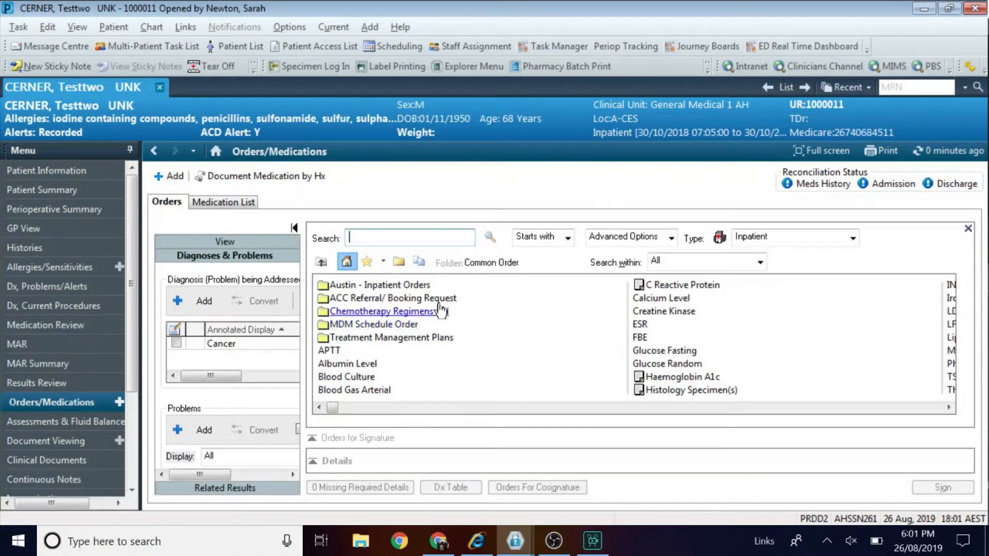
left_click(405, 285)
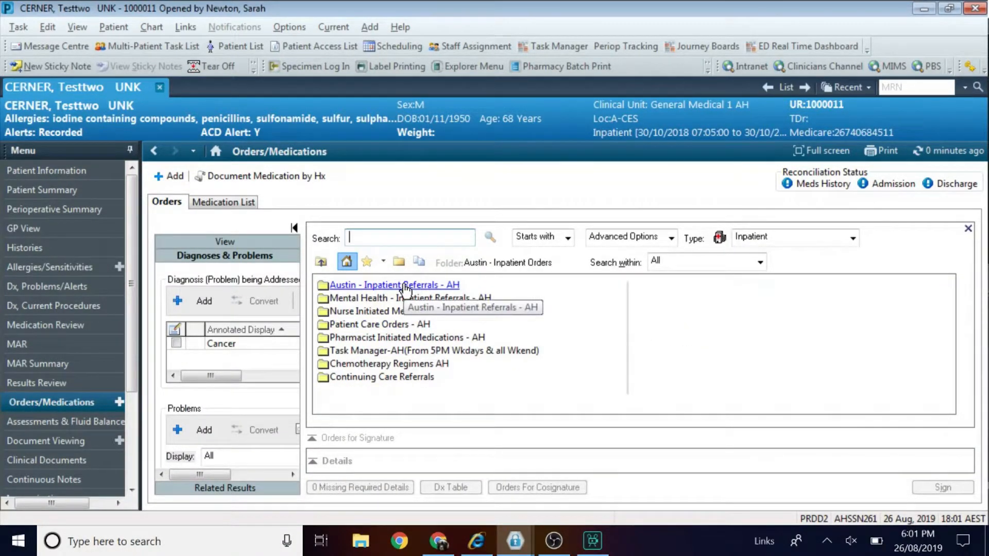
left_click(405, 286)
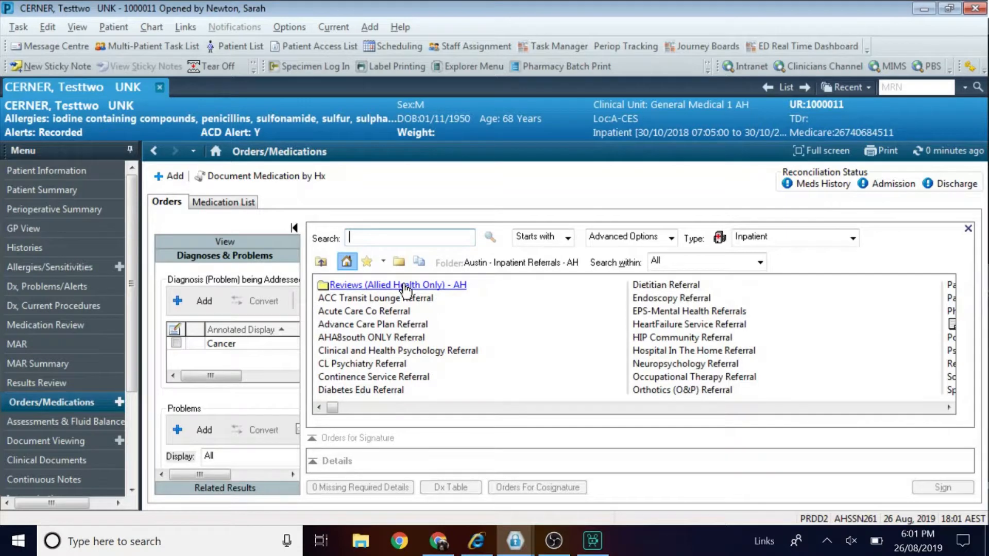
left_click(372, 338)
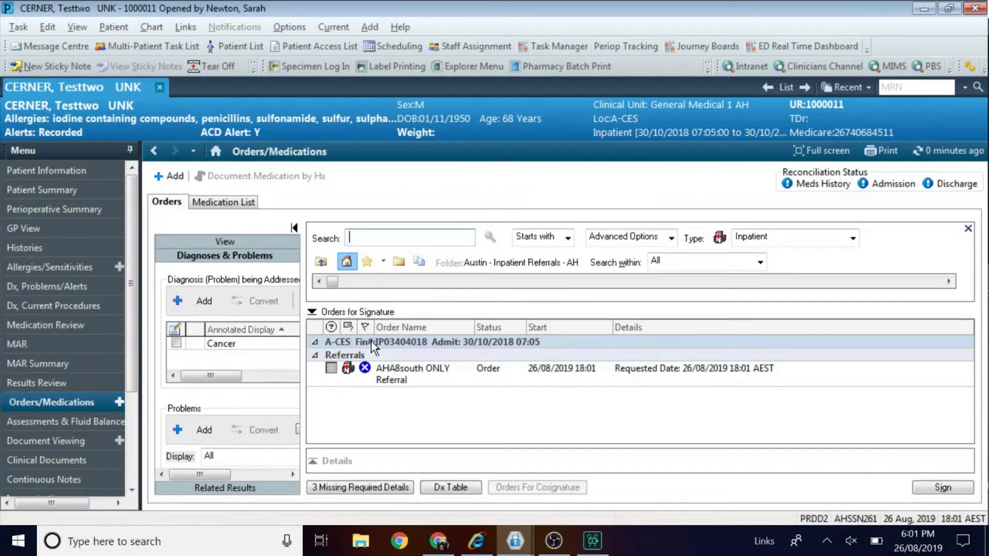
Set the referral reason to AHA Review - Occupational Therapy and urgency to Within 1 Day.
left_click(363, 488)
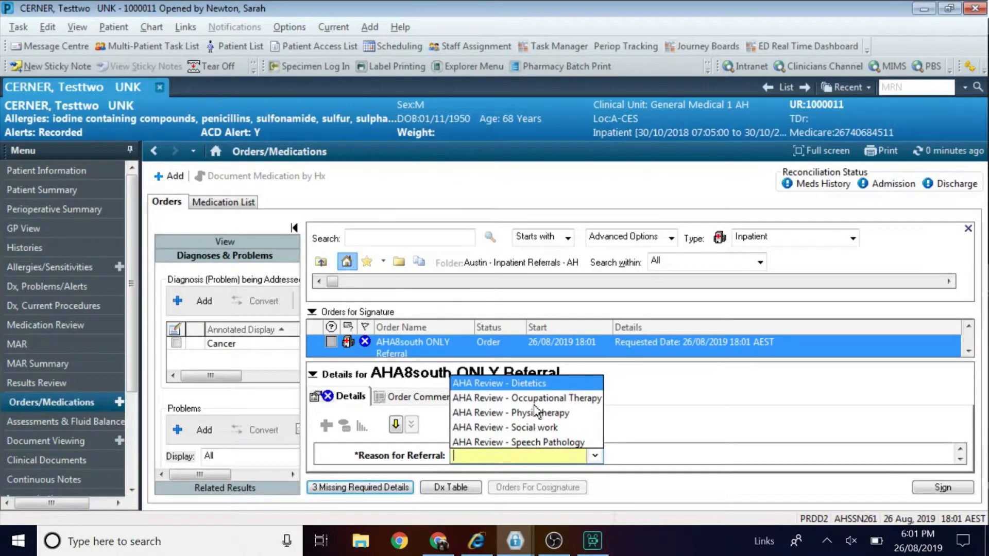
left_click(534, 405)
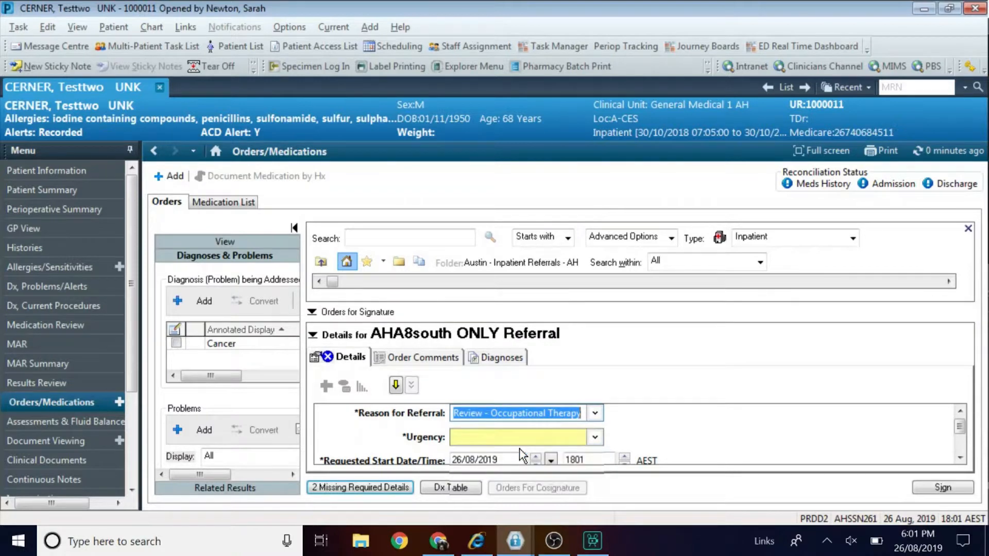
key("Tab")
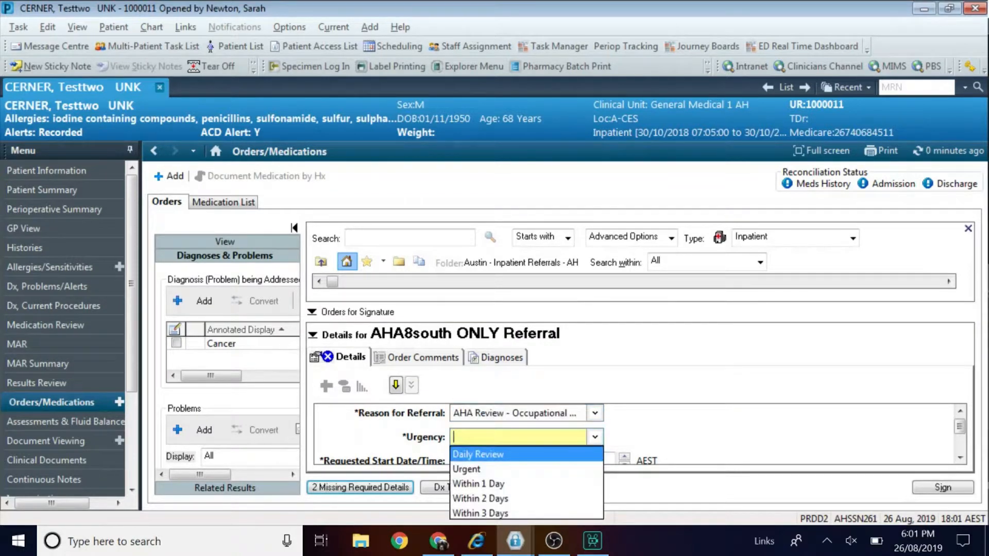
left_click(497, 483)
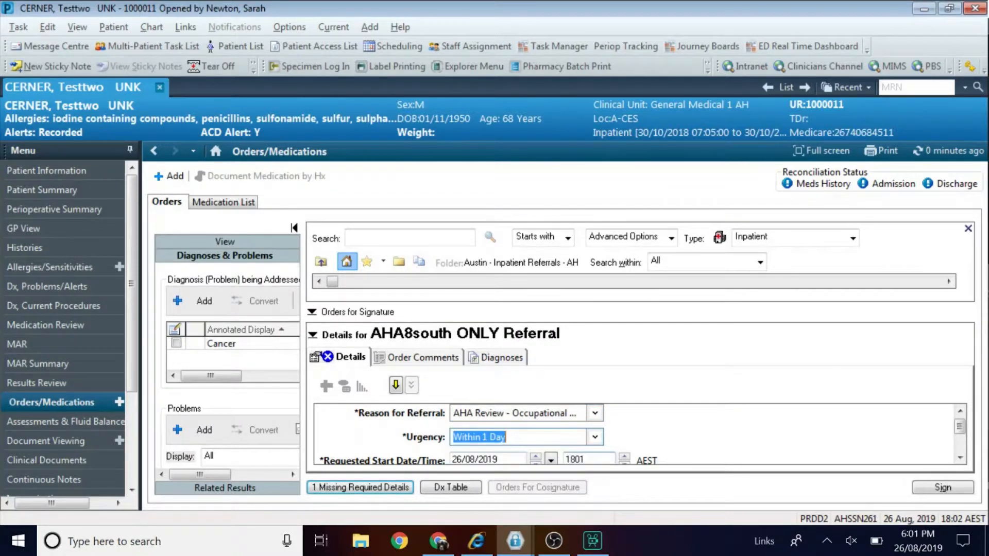
Set the start to 27/08/2019 0800 and comment requesting shower stool hire for discharge 27/8 am.
left_click(536, 456)
key("Tab")
key("BackSpace")
key("BackSpace")
type("0800")
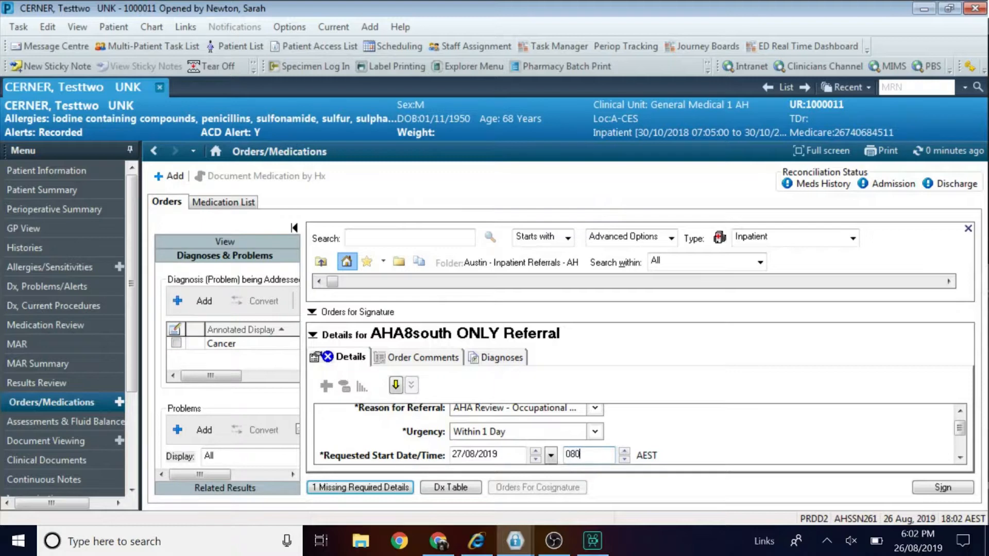
left_click(418, 358)
type("26/8/19 SN to SM P1. PLease")
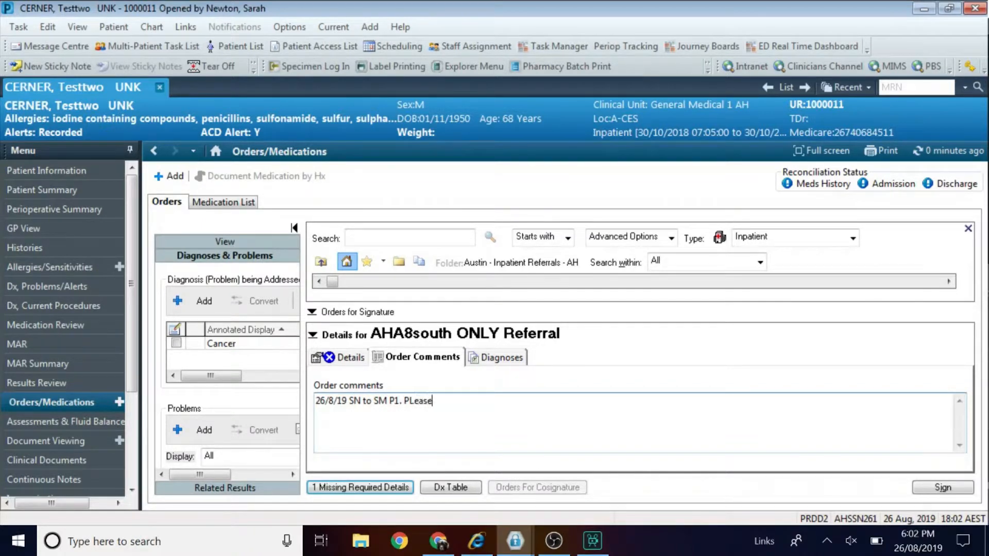
type(" arrange shower stool for hire ")
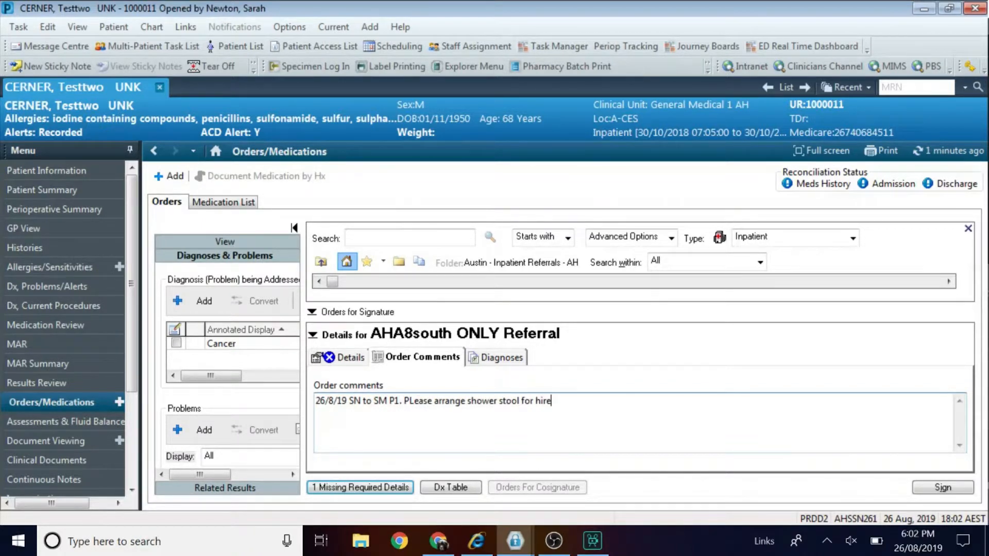
type("for discharge 27/8 am")
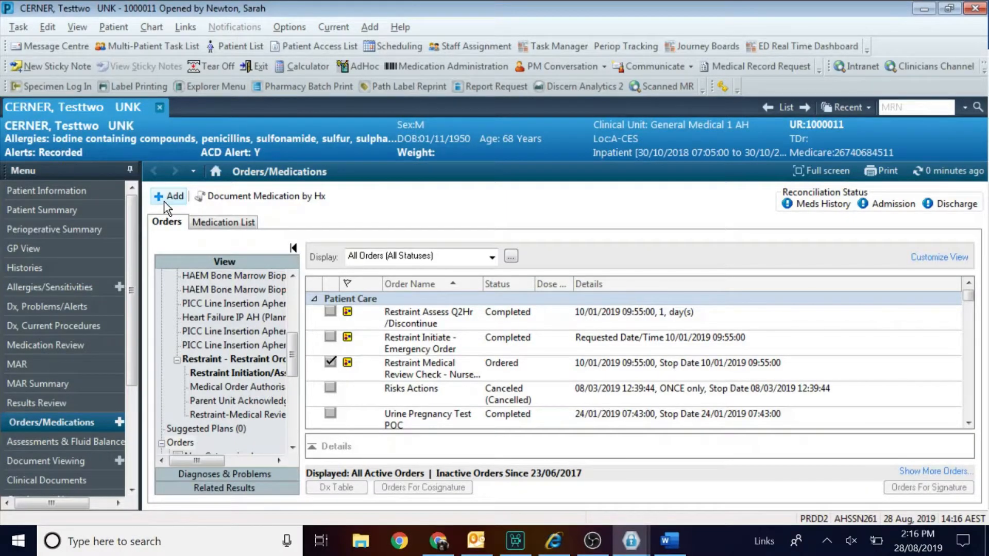
Add an Occupational Therapy Review (OT Use Only) order with reason OT Review and urgency Within 1 Day.
left_click(165, 199)
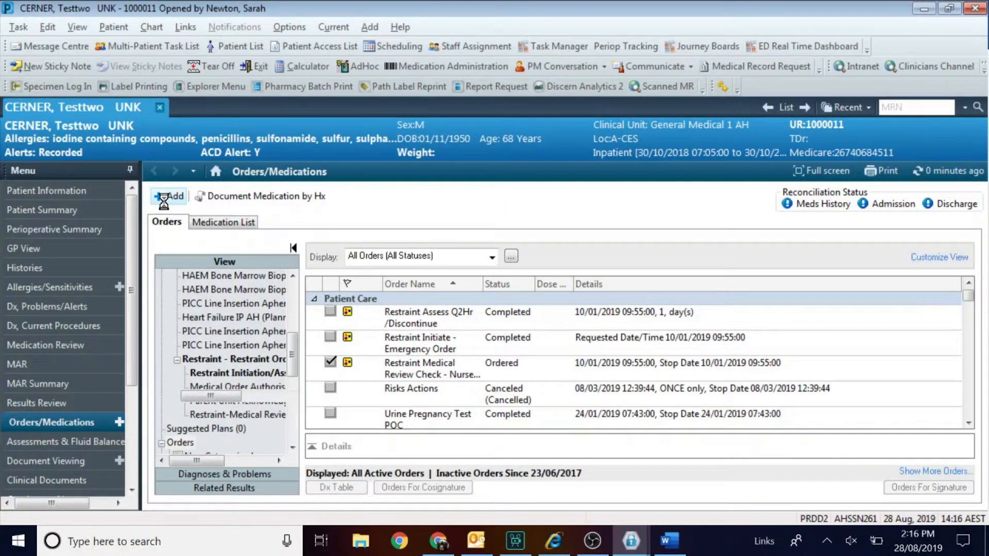
type("occ")
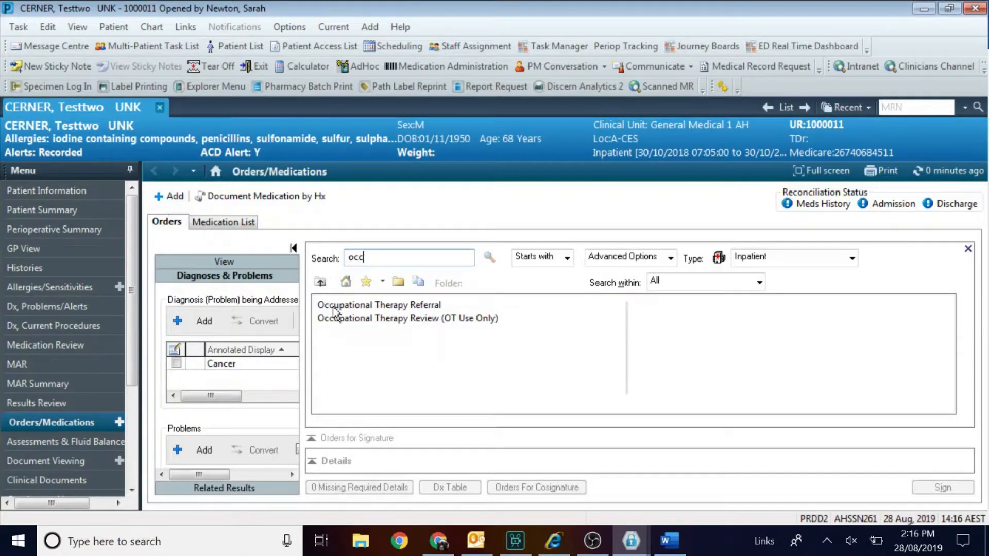
left_click(335, 318)
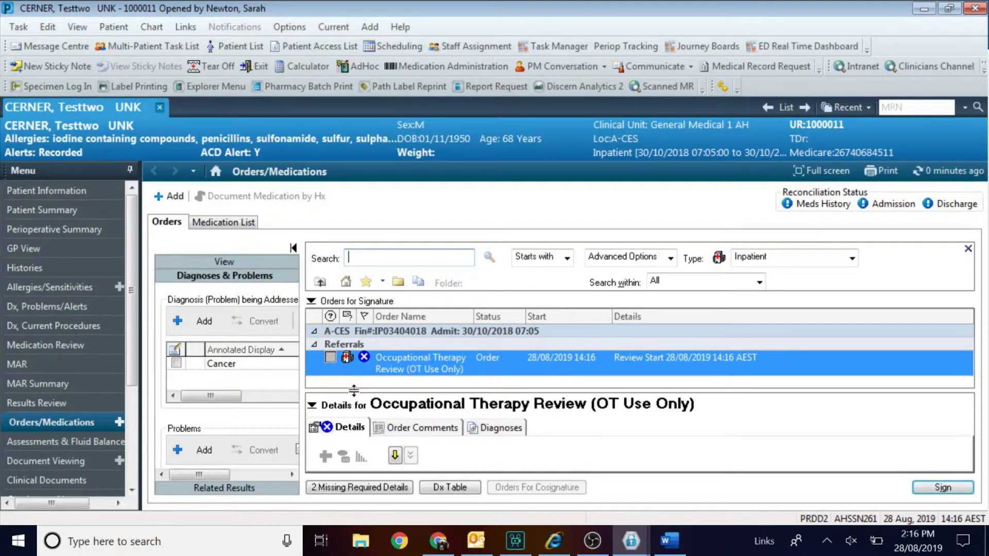
left_click(359, 304)
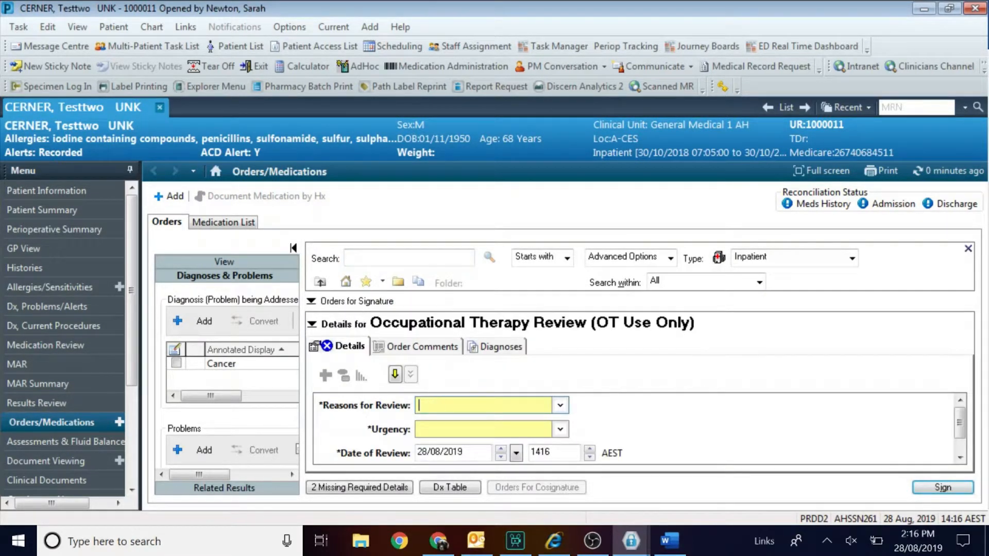
left_click(435, 405)
left_click(446, 362)
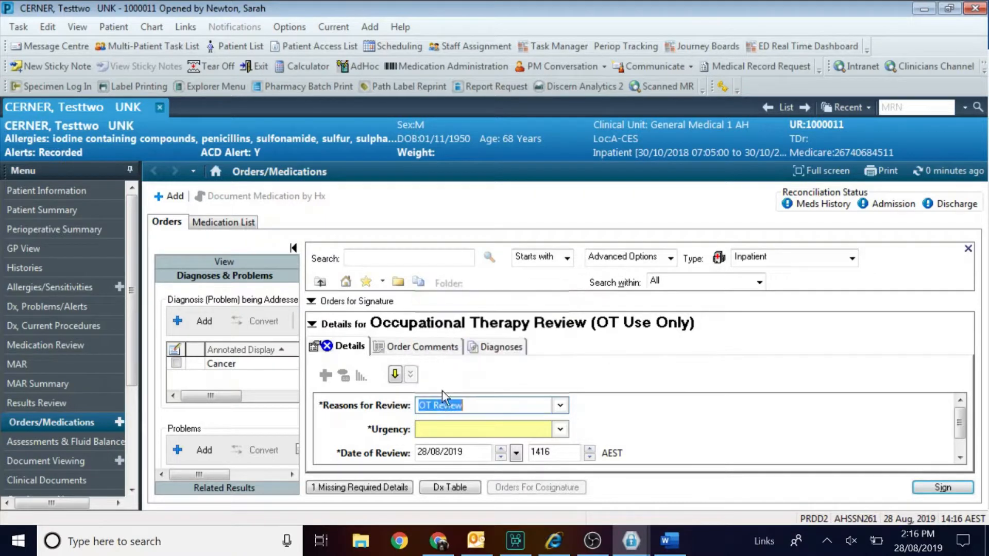
left_click(437, 429)
left_click(446, 476)
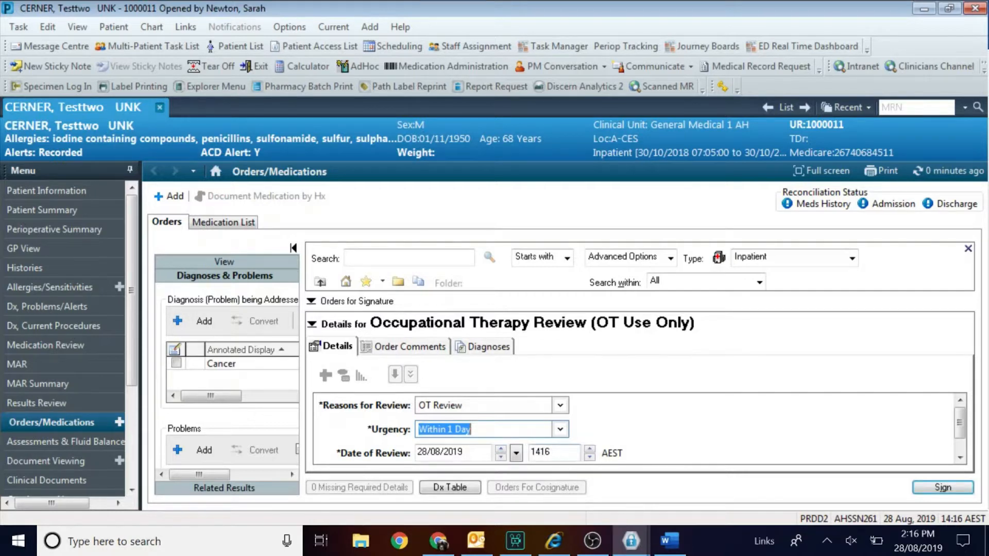
Paste the clinical handover text into the order comments and review the orders awaiting signature.
left_click(433, 356)
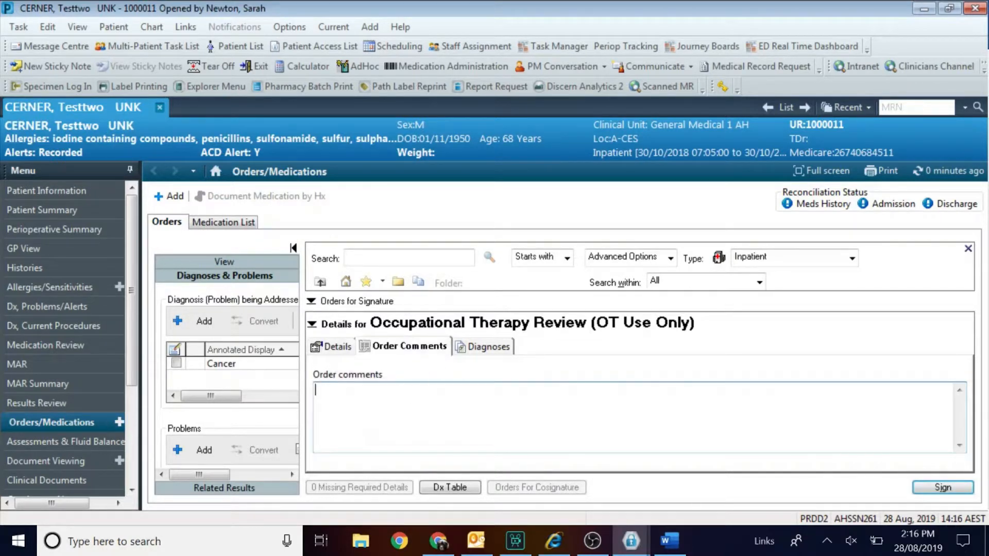
key("ctrl+v")
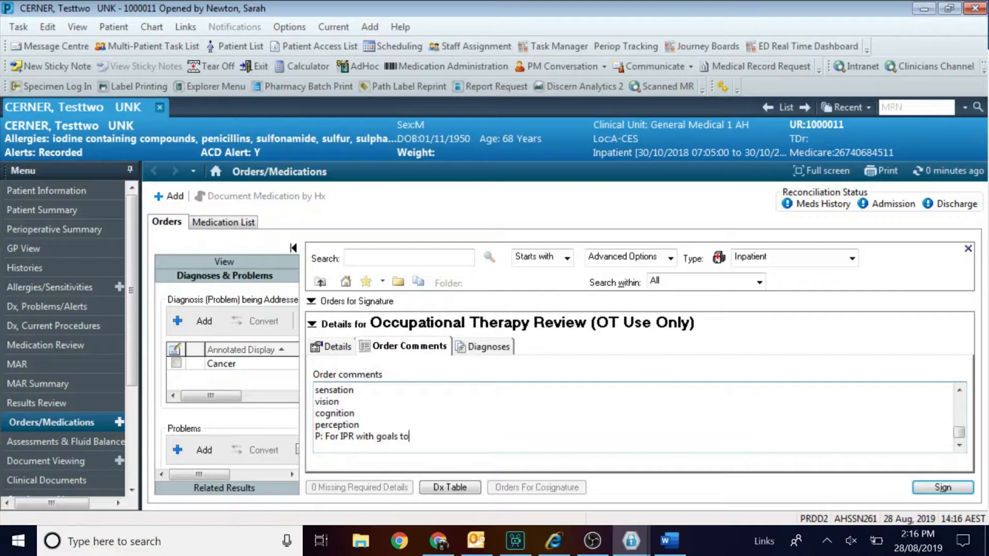
scroll(638, 417, "up", 2)
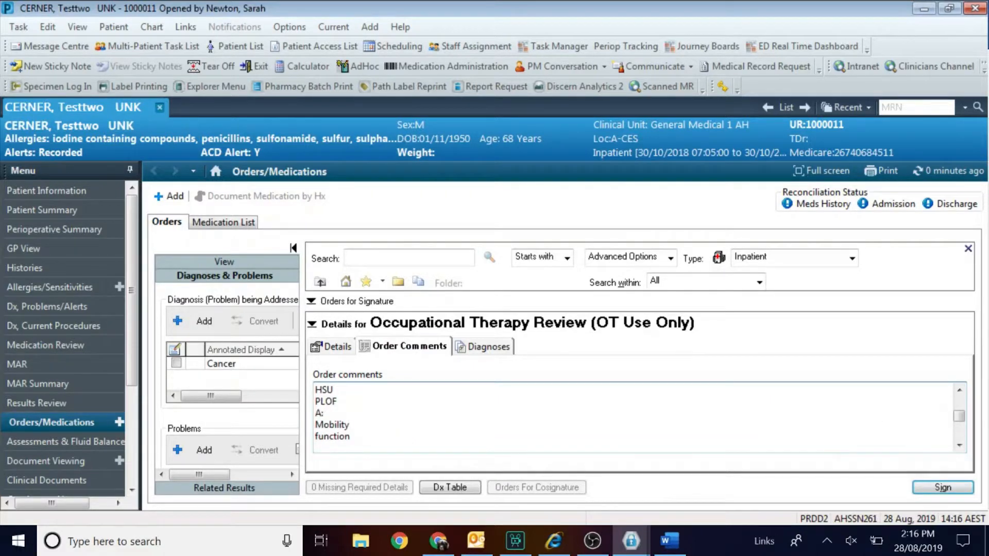
scroll(638, 415, "up", 2)
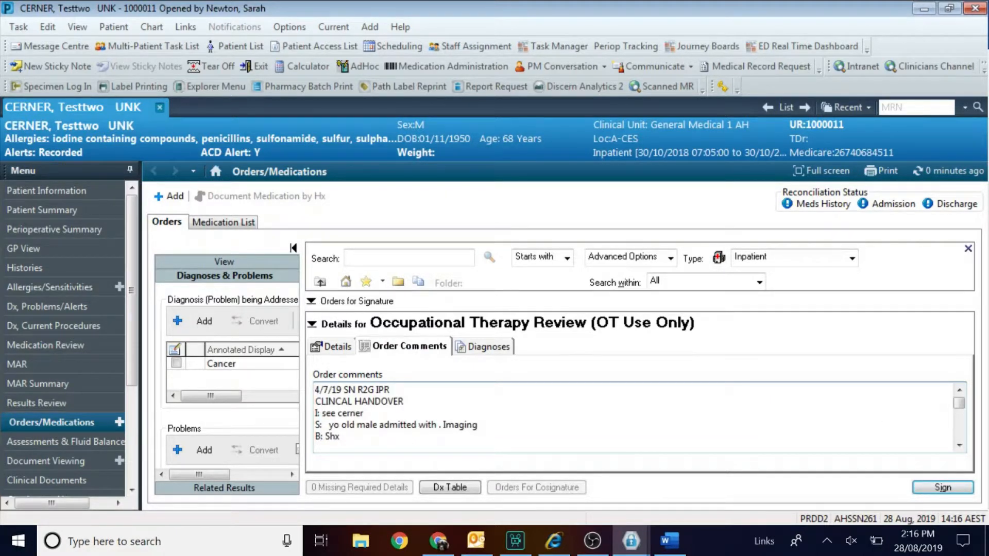
left_click(959, 445)
left_click(959, 445)
left_click(958, 446)
left_click(959, 446)
left_click(959, 446)
left_click(958, 445)
left_click(959, 446)
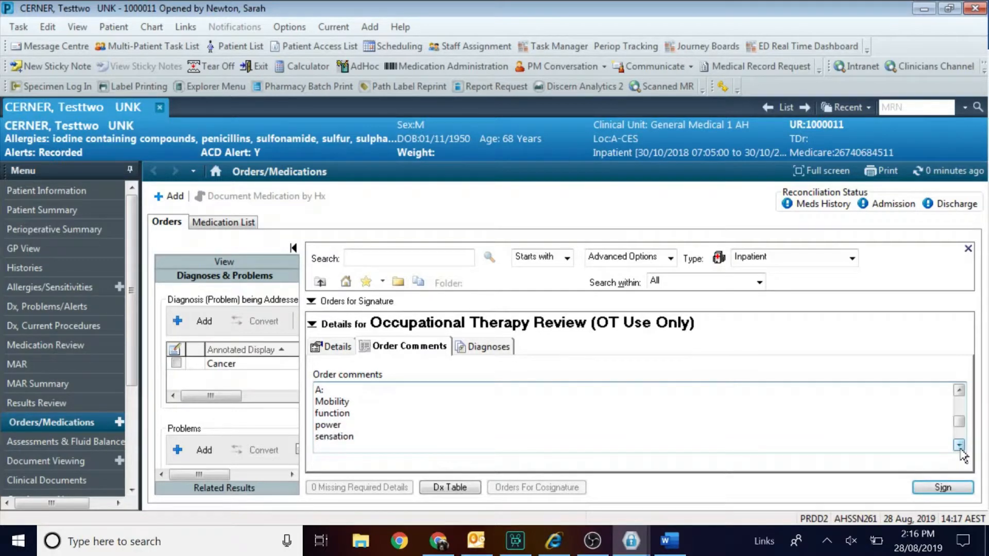
left_click(958, 445)
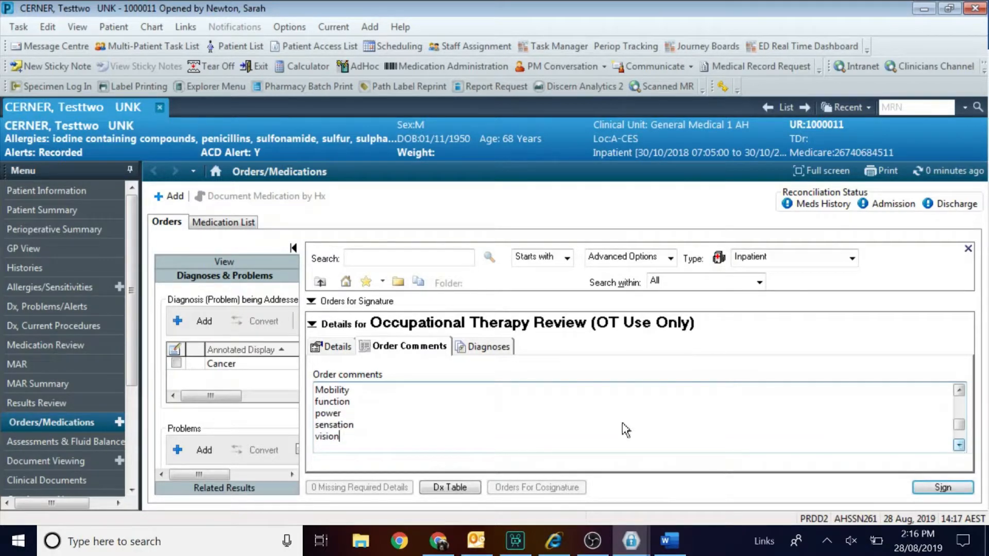
left_click(466, 301)
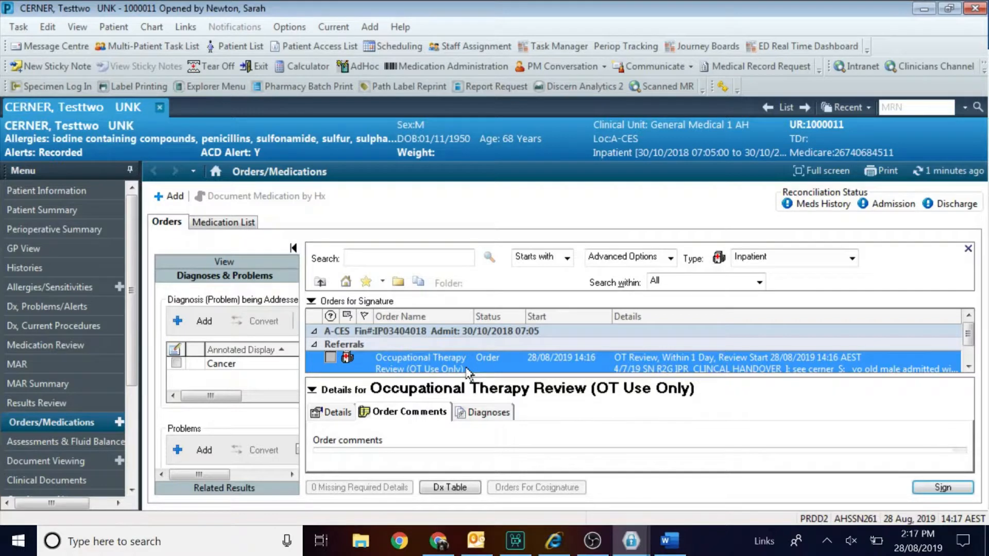
right_click(467, 371)
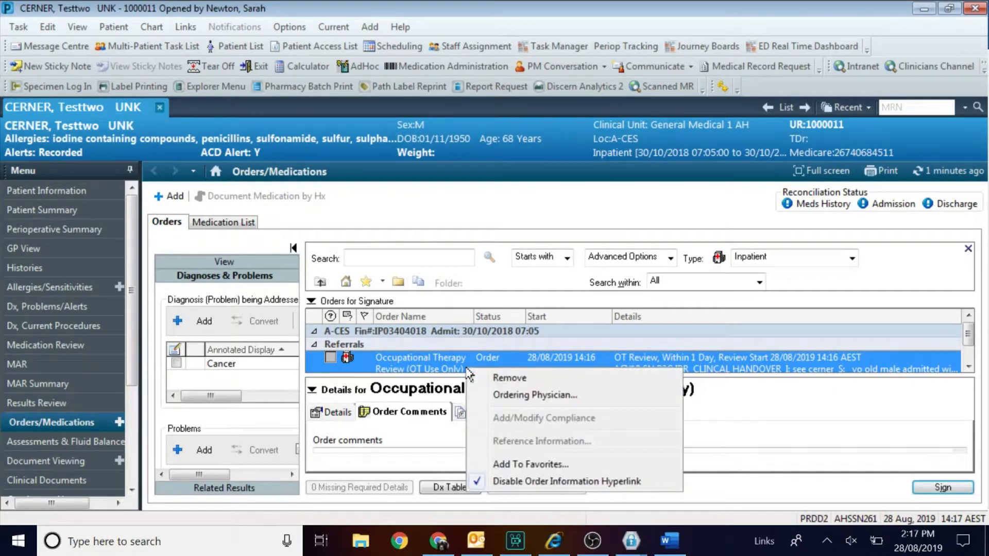
Save the Occupational Therapy Review (OT Use Only) order into Favorites and check it in the Favorites folder.
left_click(536, 466)
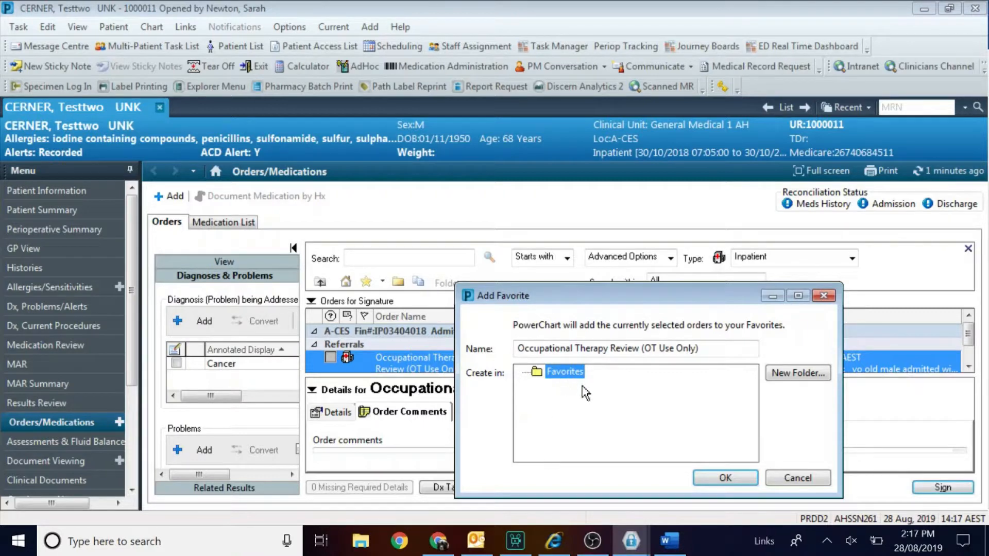
left_click(721, 479)
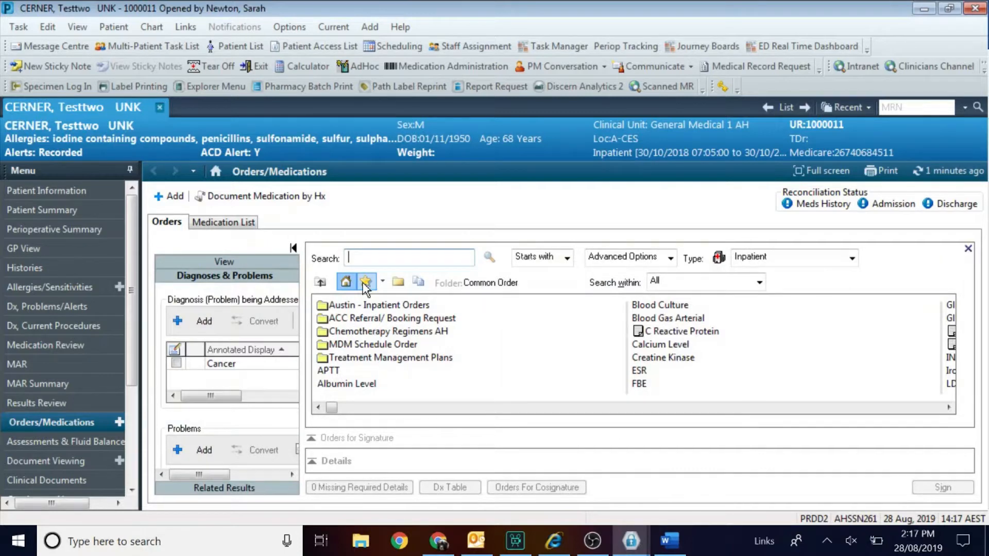
left_click(365, 282)
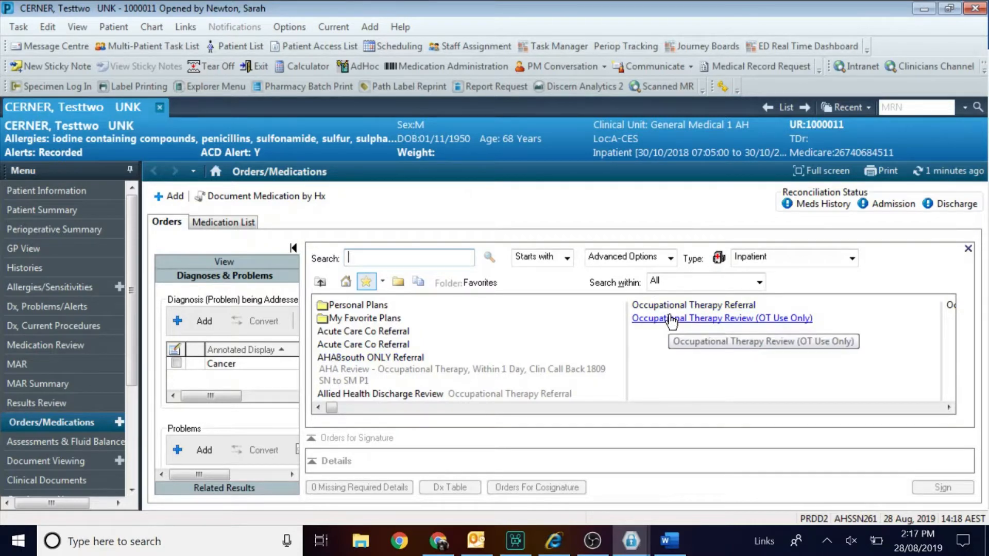
left_click(948, 407)
left_click(948, 407)
left_click(949, 408)
left_click(949, 407)
left_click(949, 408)
left_click(948, 408)
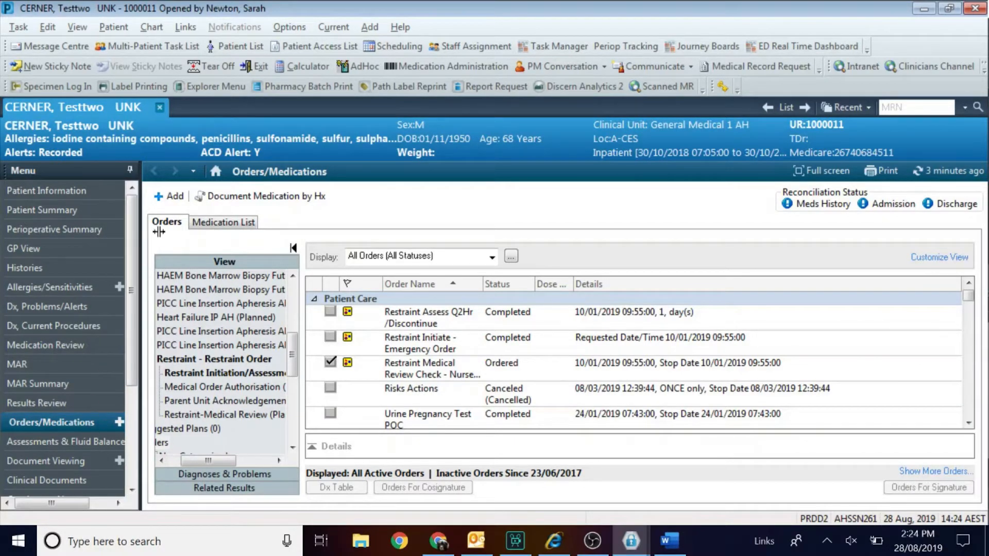
Add a new Occupational Therapy Review (OT Use Only) order from Favorites and open its details.
left_click(175, 196)
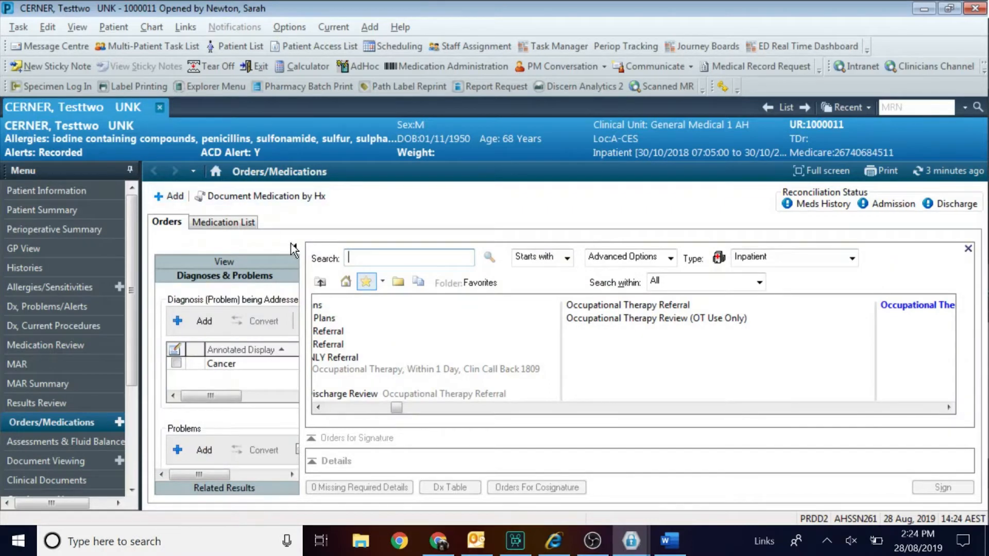
left_click(366, 283)
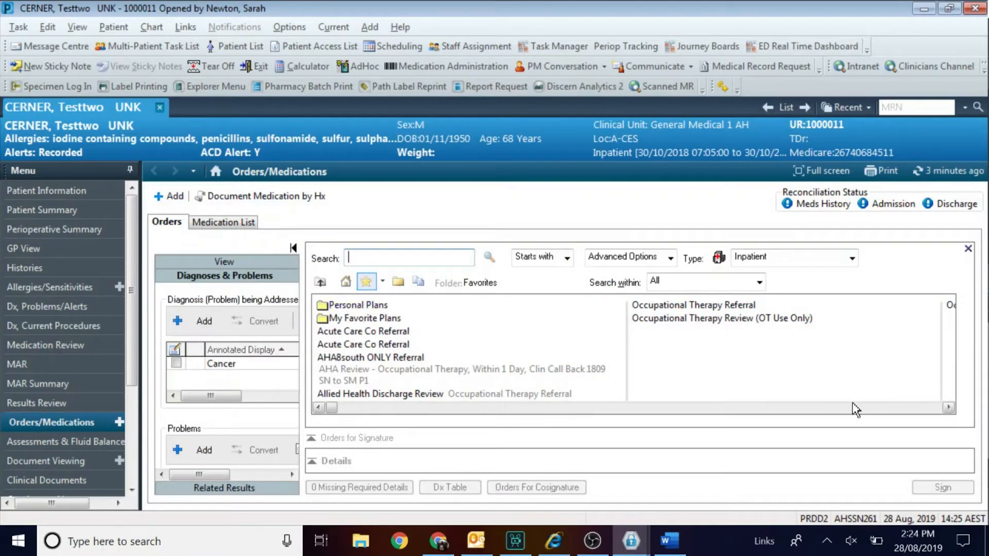
left_click(948, 408)
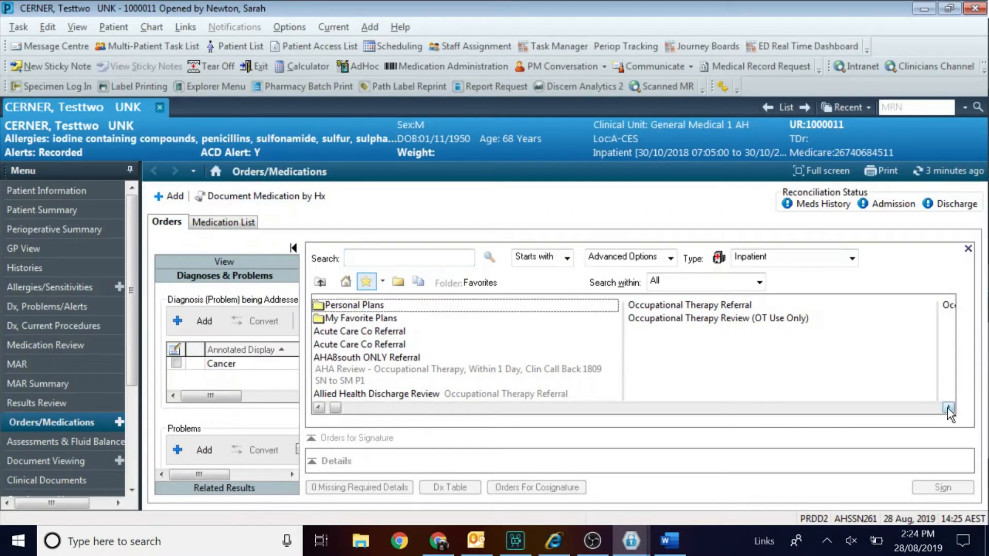
left_click(950, 304)
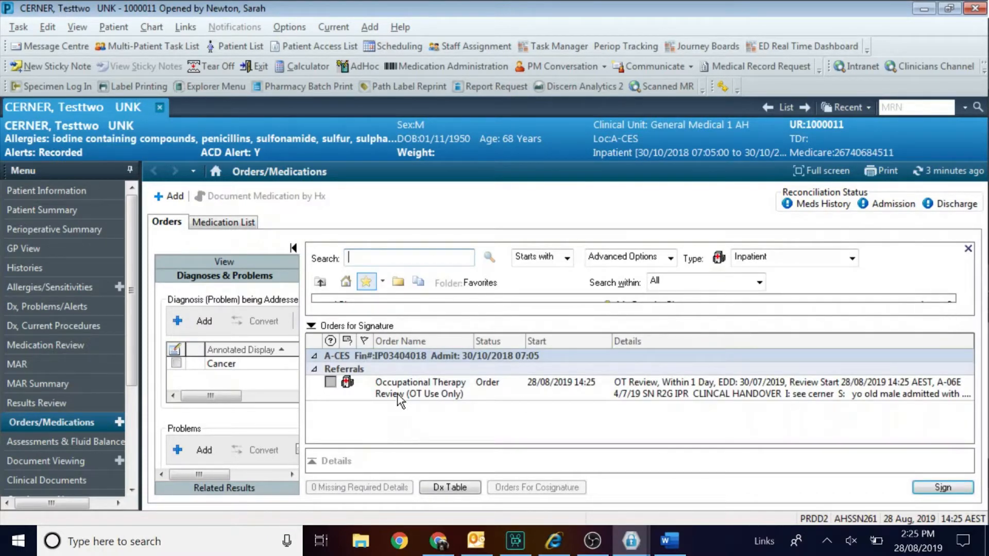
left_click(397, 393)
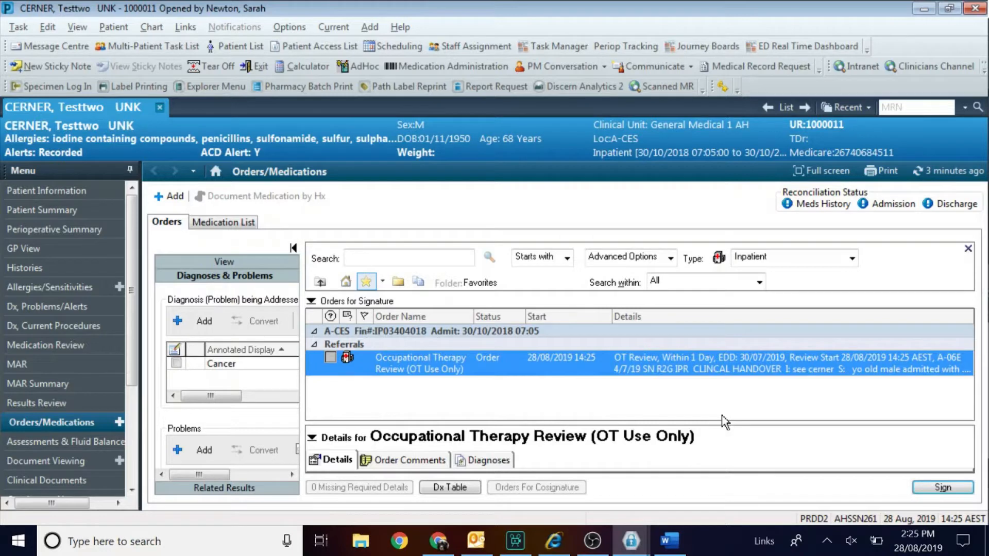
Set Reasons for Review to Early Rehab Group and the review to 29/08/2019 at 0800.
left_click(561, 442)
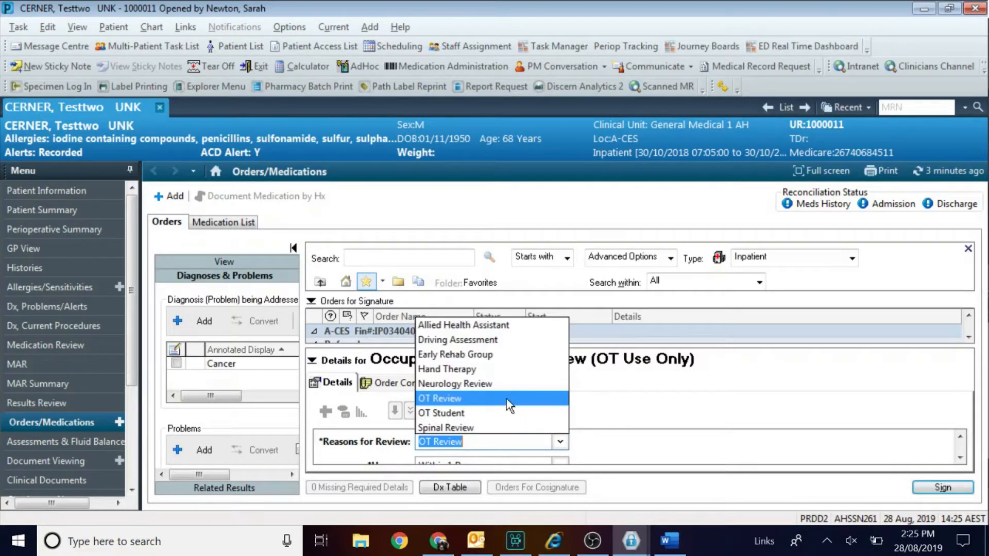
left_click(480, 359)
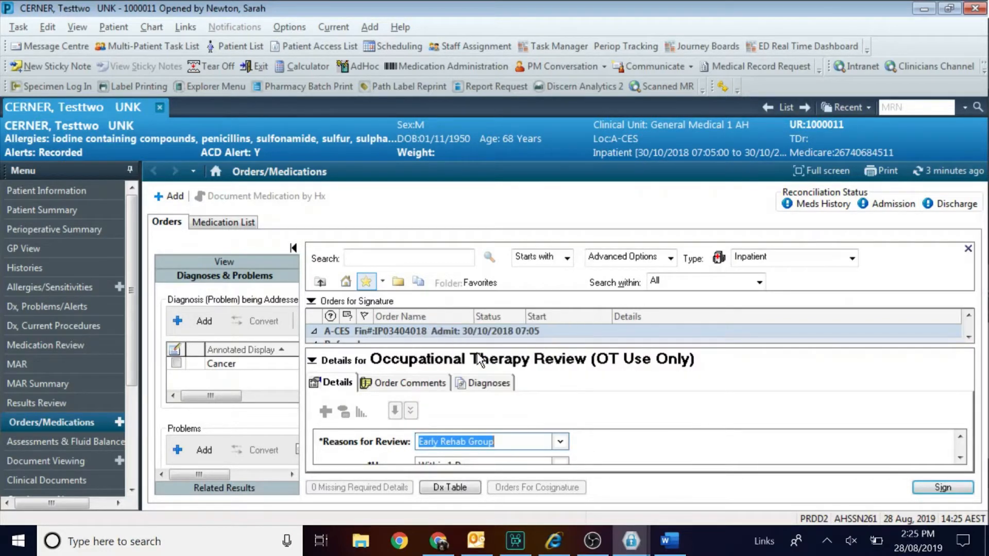
scroll(961, 459, "down", 1)
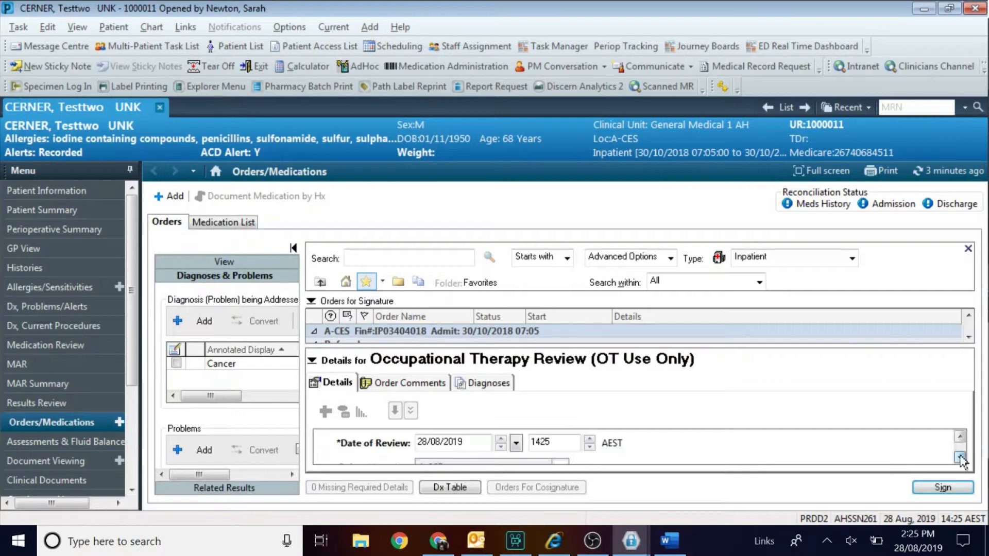
left_click(500, 439)
key("Tab")
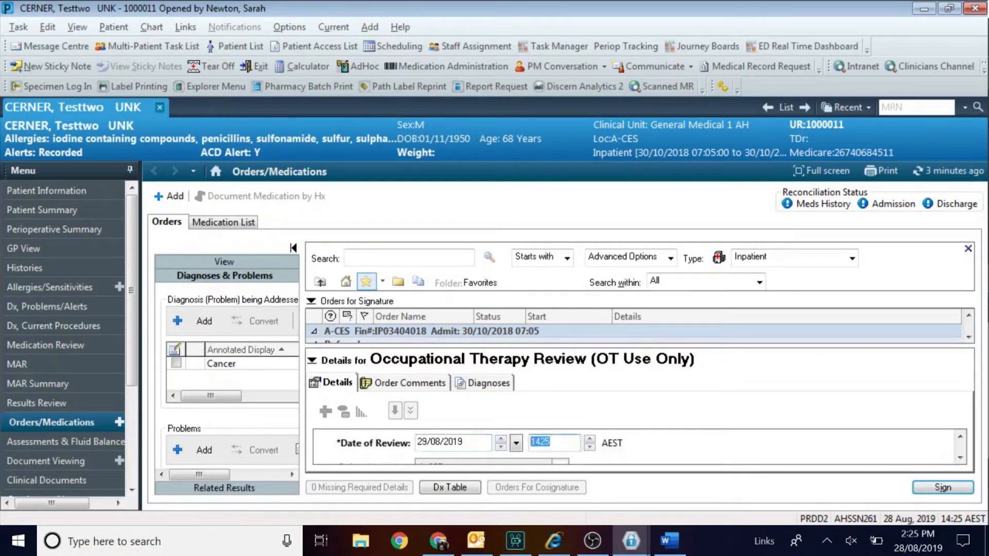
type("080")
Edit the order comment to begin '28/8/19 SN FOR IPR p1' above the handover template.
left_click(393, 383)
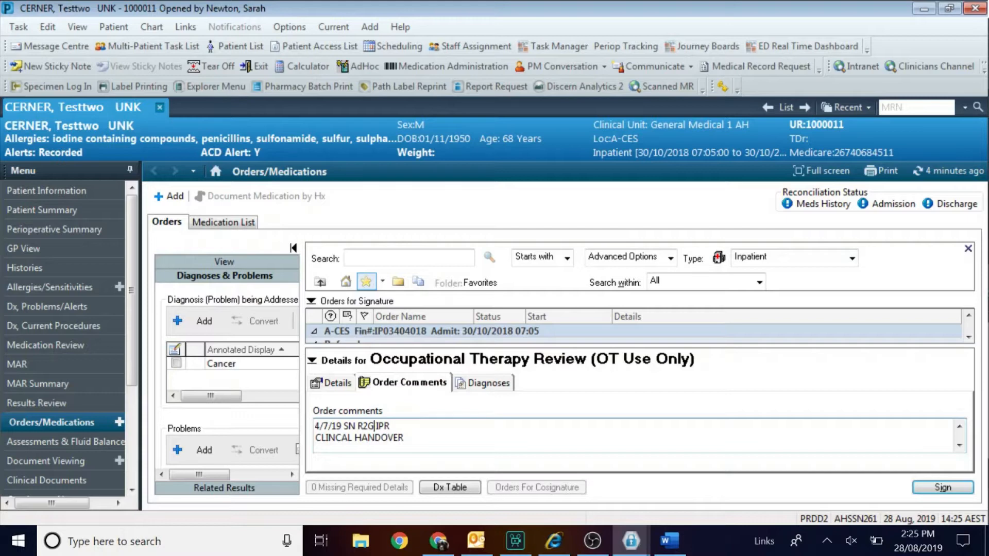
key("BackSpace")
key("BackSpace")
key("BackSpace")
type("FOR  IPR p")
key("BackSpace")
key("BackSpace")
key("BackSpace")
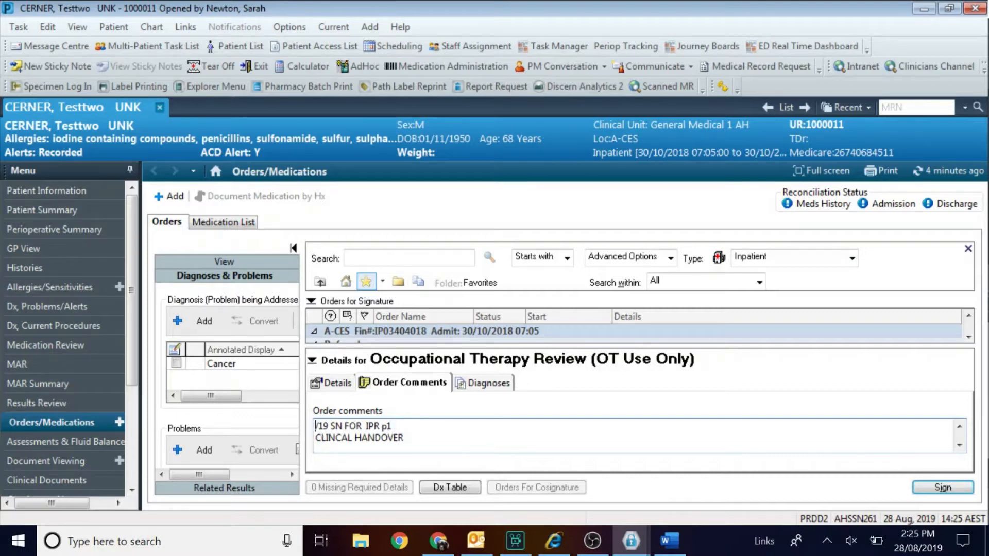
type("28/8/1")
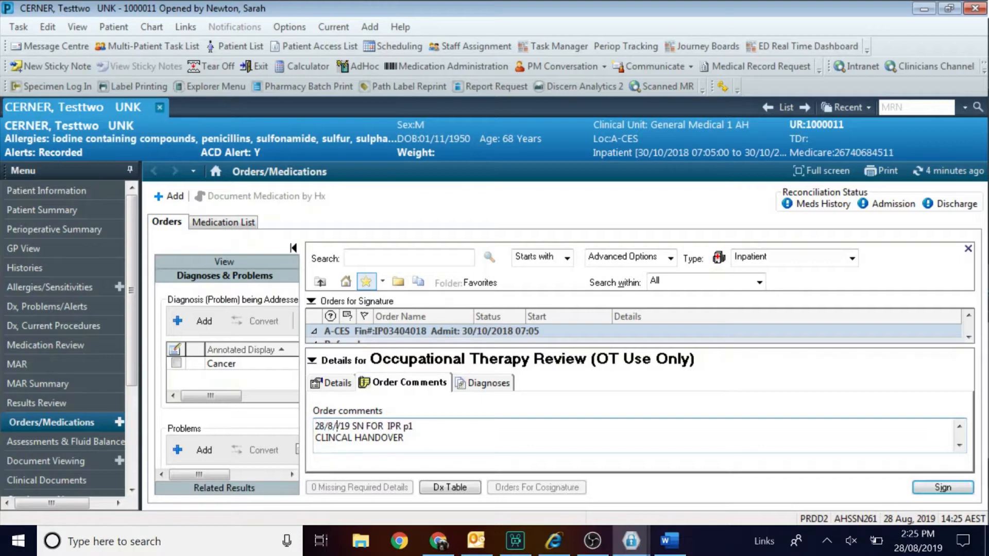
key("BackSpace")
key("BackSpace")
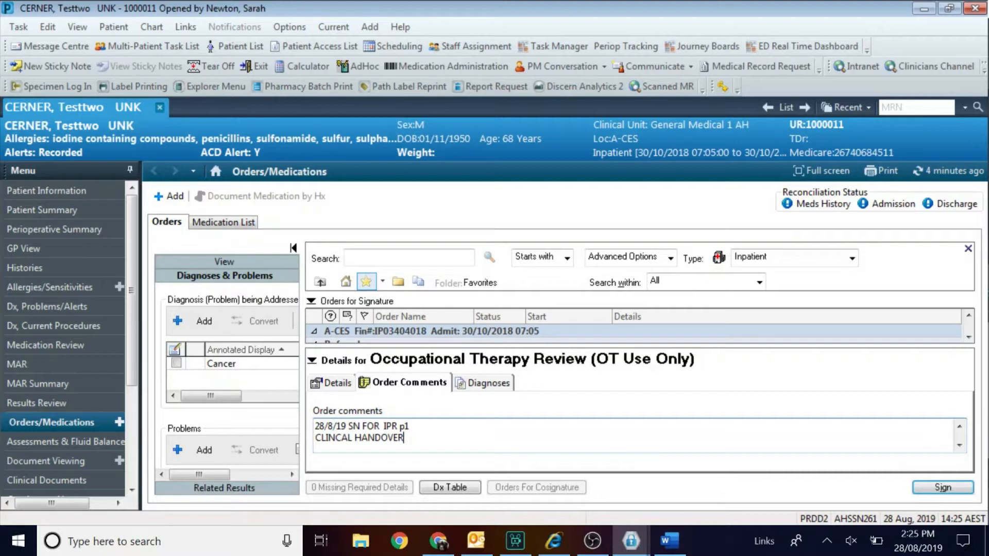
key("Down")
key("Down")
key("Down")
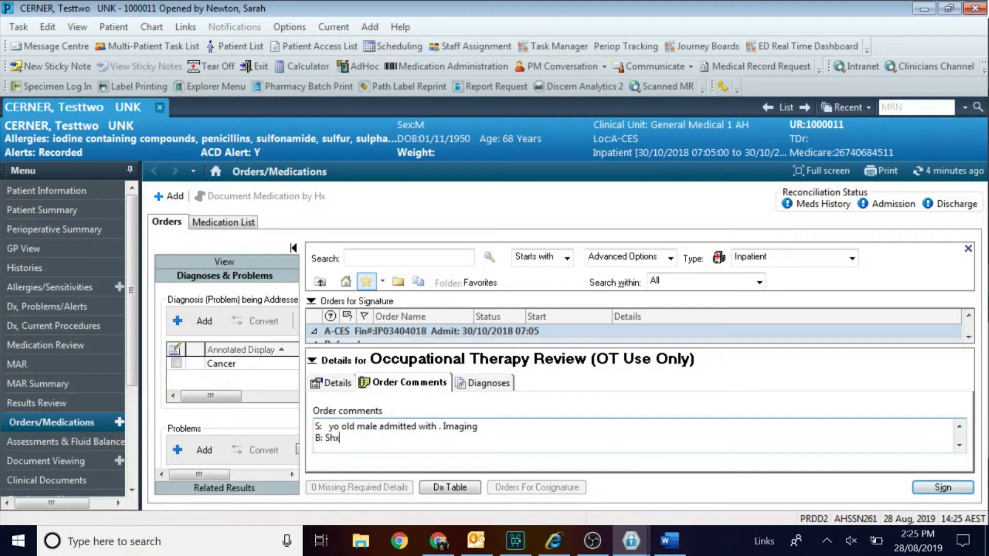
key("Down")
key("Down")
key("Down")
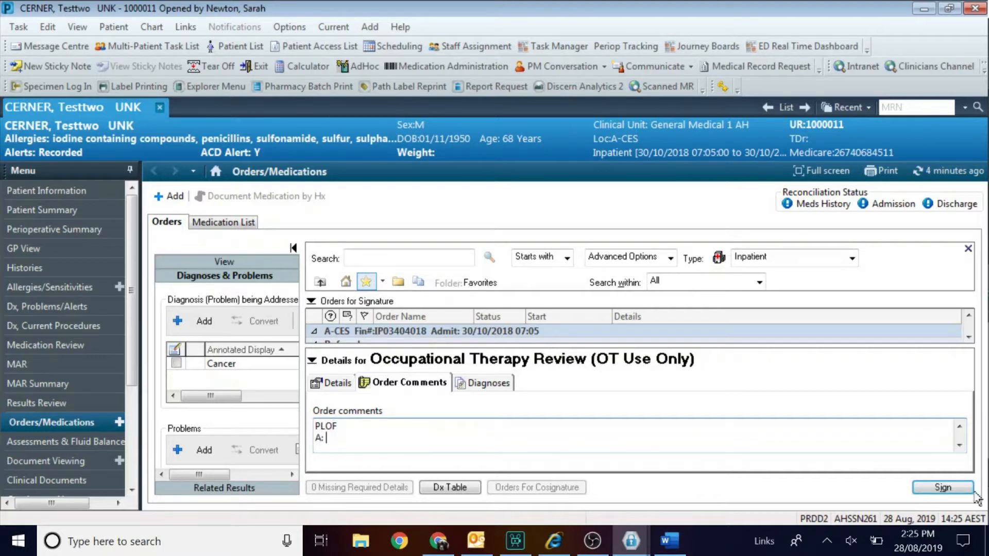
Sign the Occupational Therapy Review order.
left_click(943, 489)
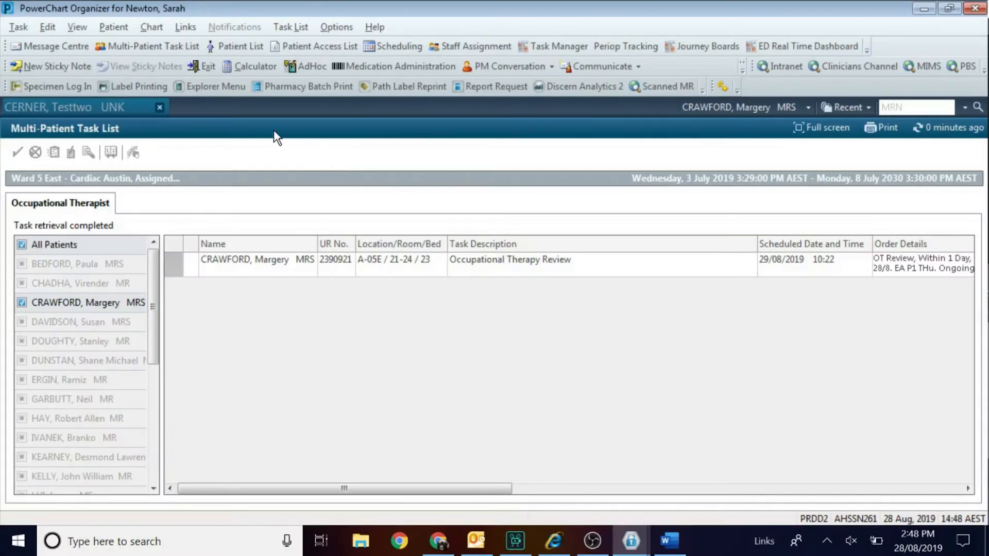
Open Referral Worklist Report via Main Menu > Austin Custom Reports > Referrals Reporting in Explorer Menu.
left_click(221, 88)
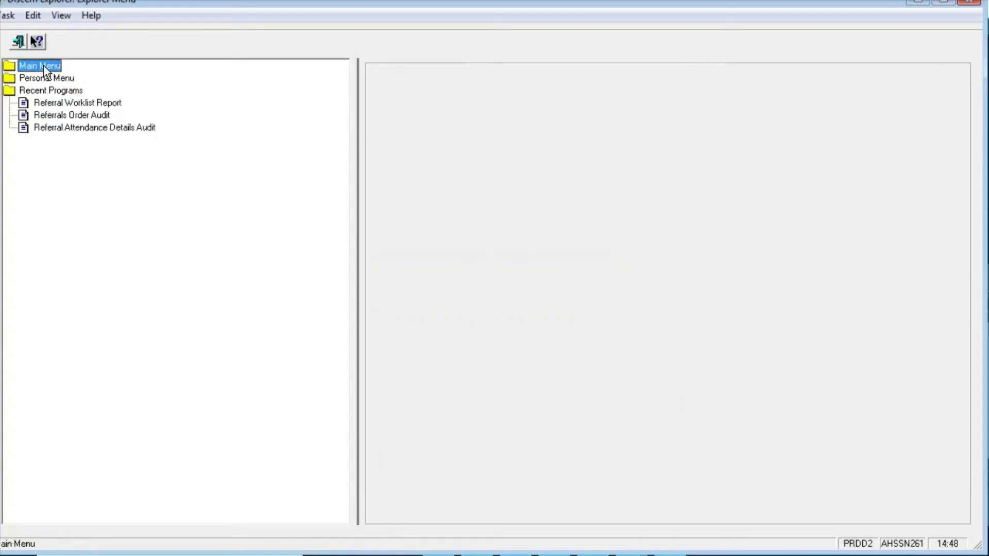
double_click(44, 64)
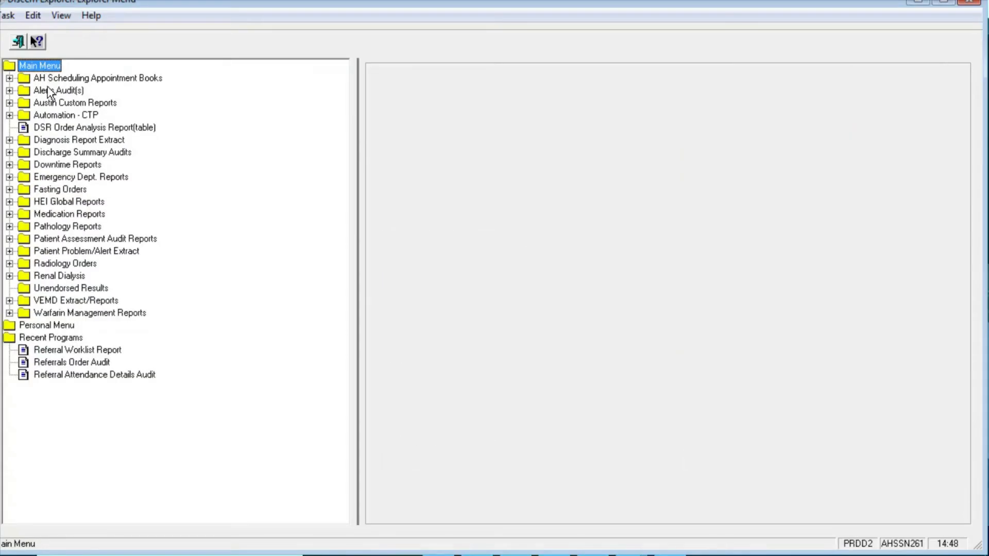
double_click(50, 104)
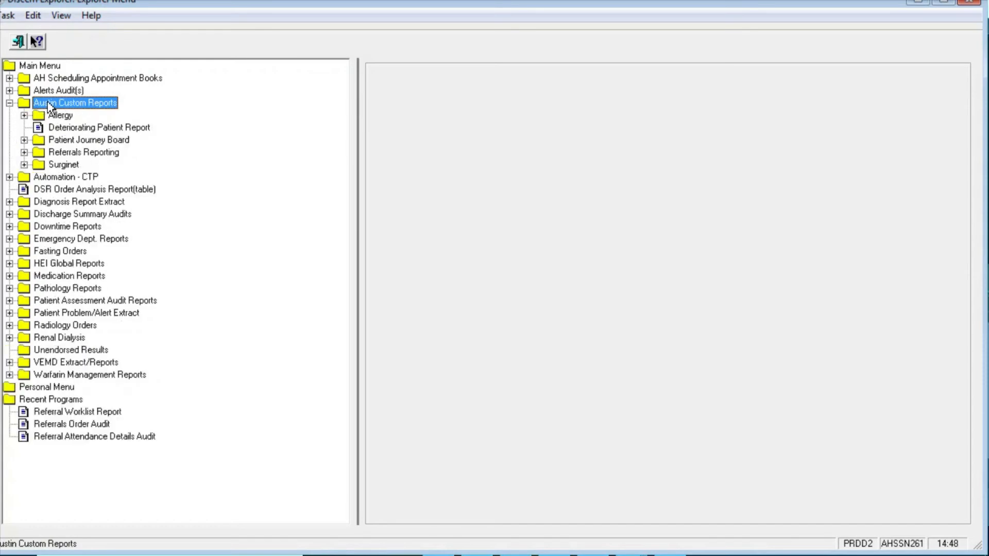
double_click(57, 152)
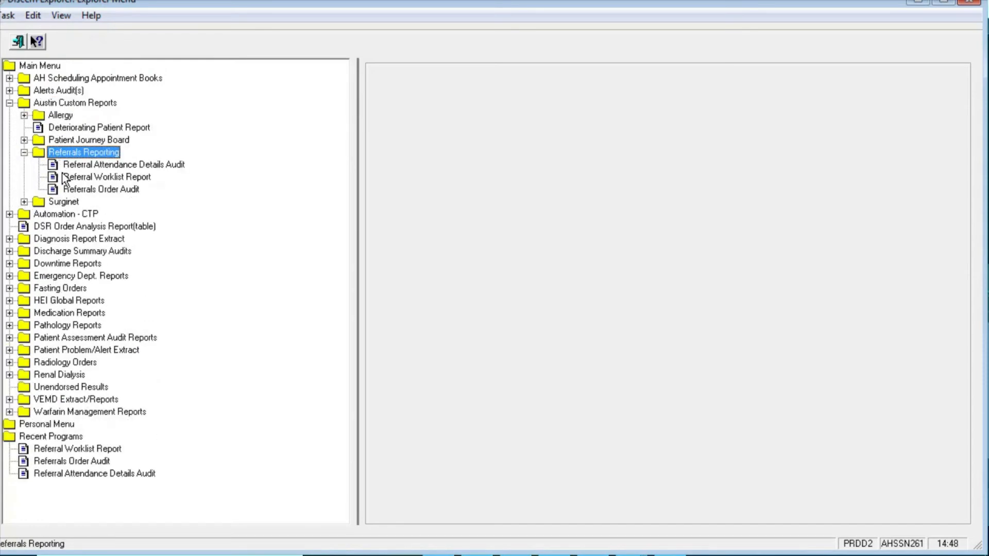
left_click(64, 178)
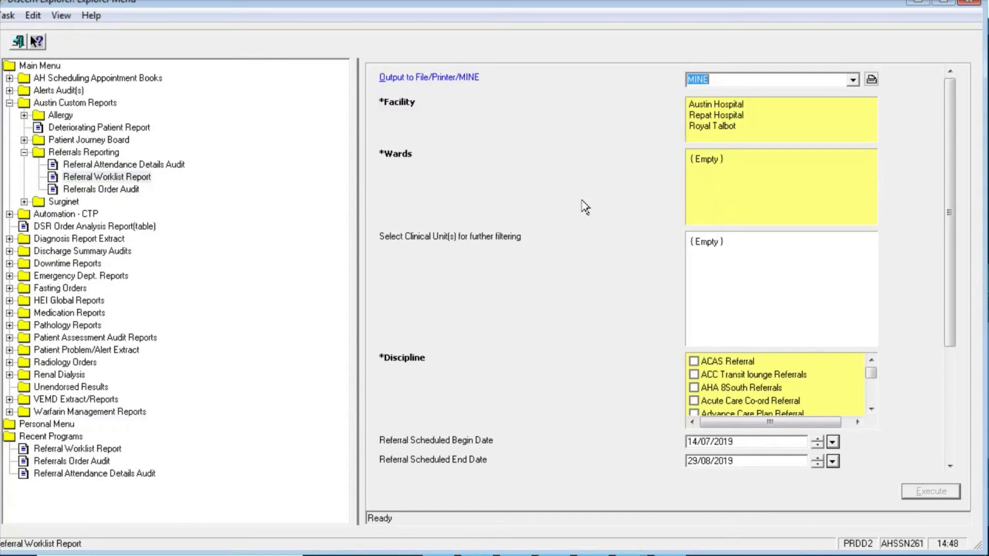
Choose Austin Hospital, ward A-05E and the Occupational Therapy Referrals discipline.
left_click(730, 103)
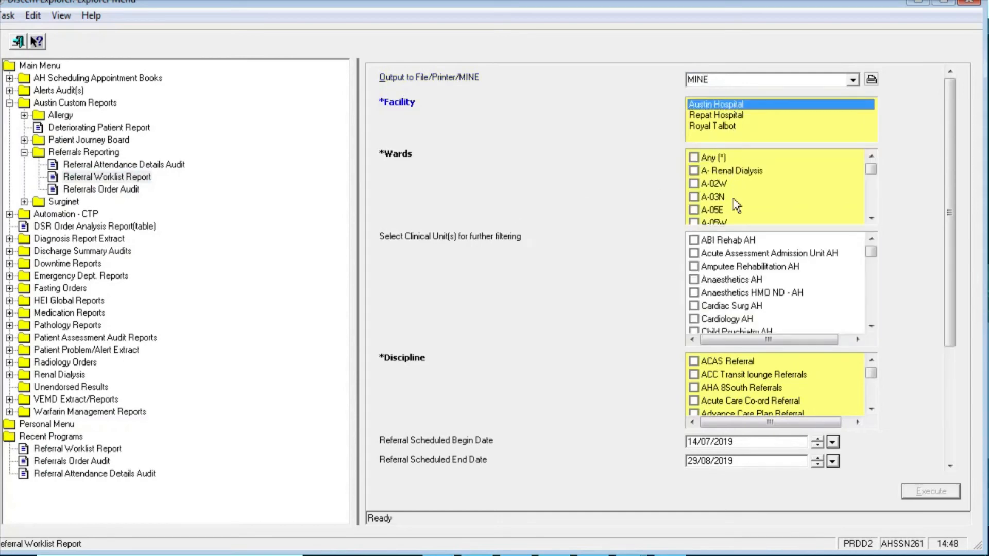
left_click(711, 208)
left_click(871, 409)
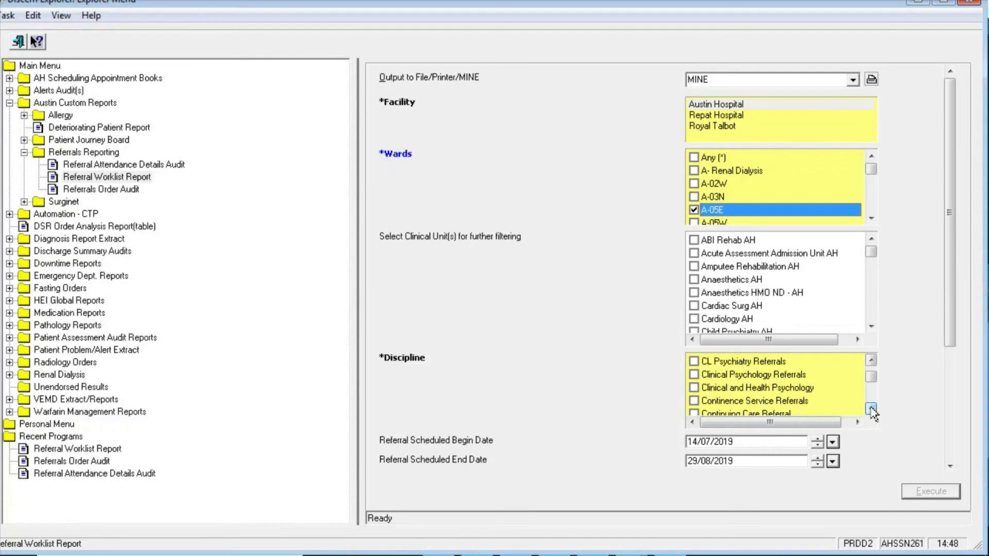
left_click(871, 409)
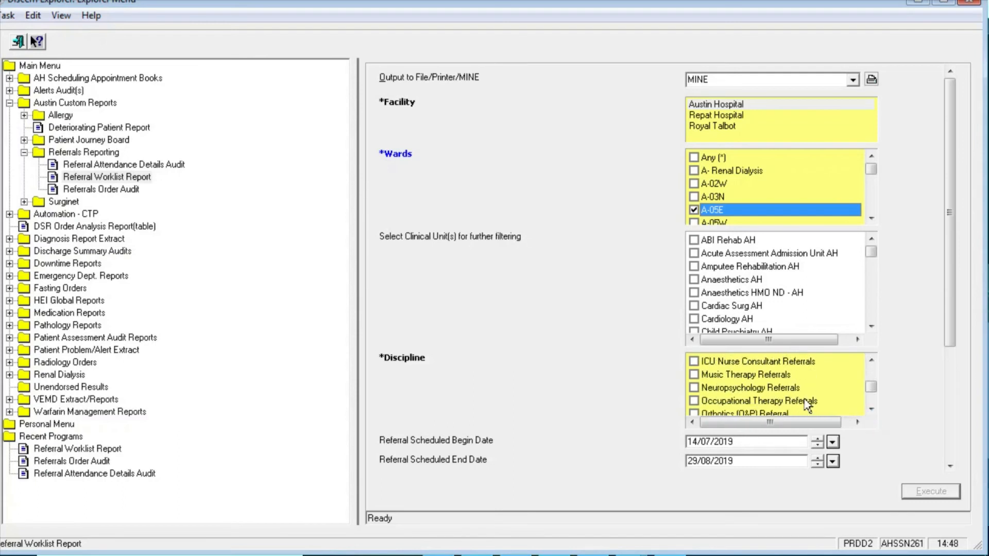
left_click(805, 402)
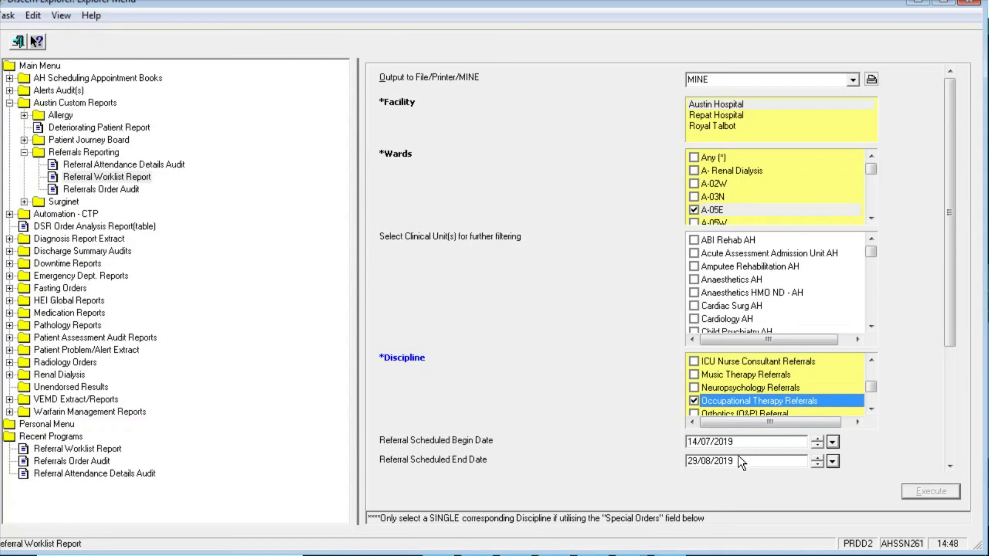
Extend the end date to 03/09/2019, include all patients, and execute the report.
left_click(817, 458)
left_click(818, 457)
left_click(818, 458)
left_click(818, 458)
left_click(818, 458)
left_click_drag(952, 309, 956, 401)
left_click(717, 363)
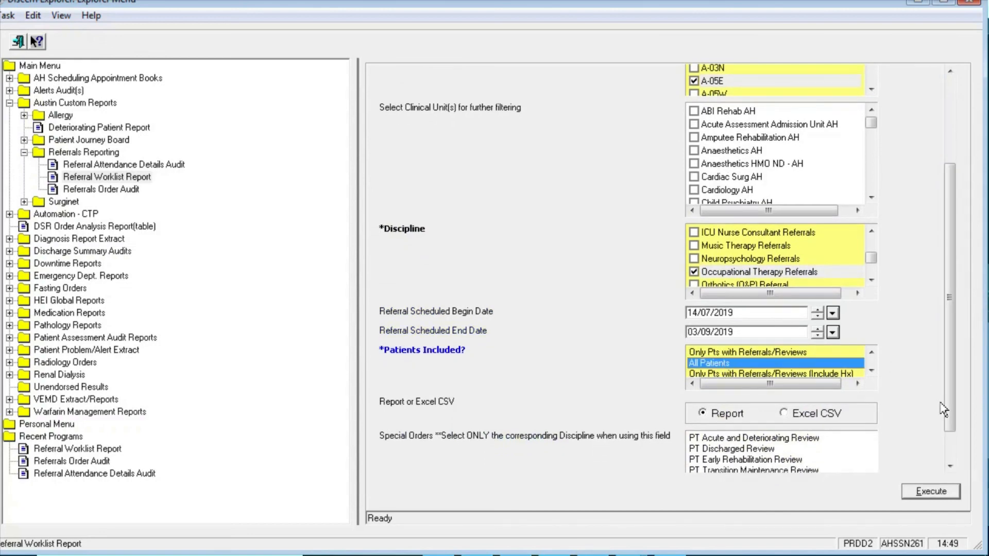
left_click(933, 491)
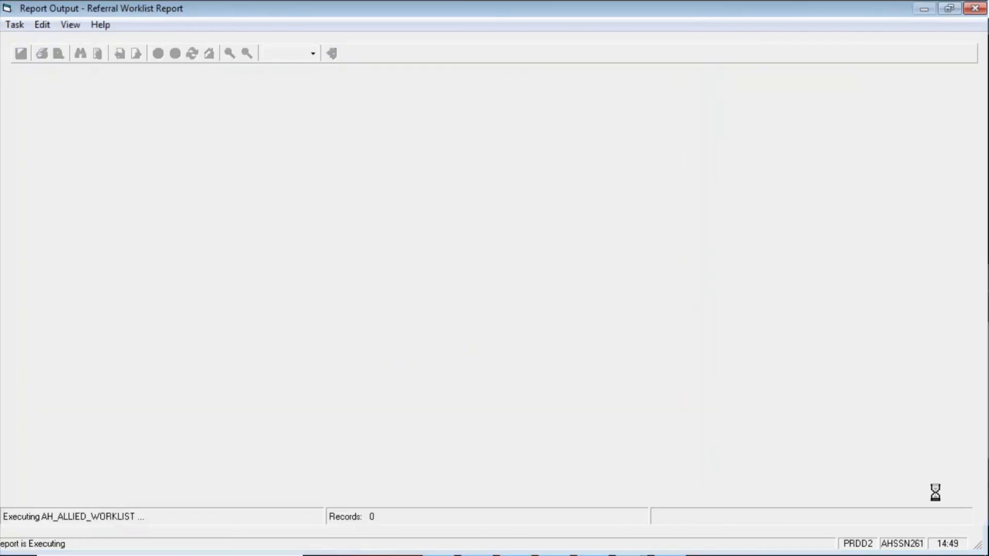